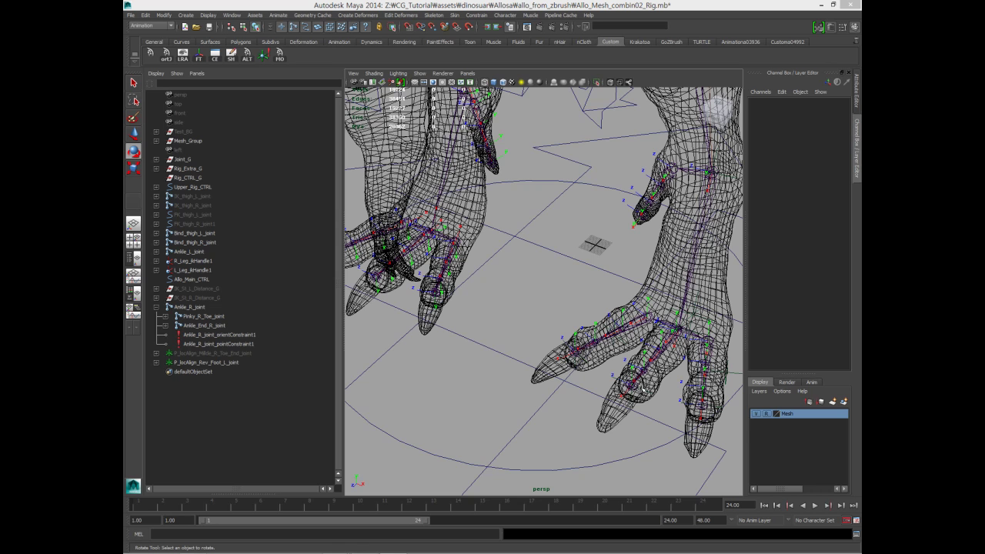
Hide the left reverse-foot locator P_locAlign_Rev_Foot_L_joint with Ctrl+H.
{"action": "scroll", "coordinate": [448, 331], "scroll_direction": "up", "scroll_amount": 5}
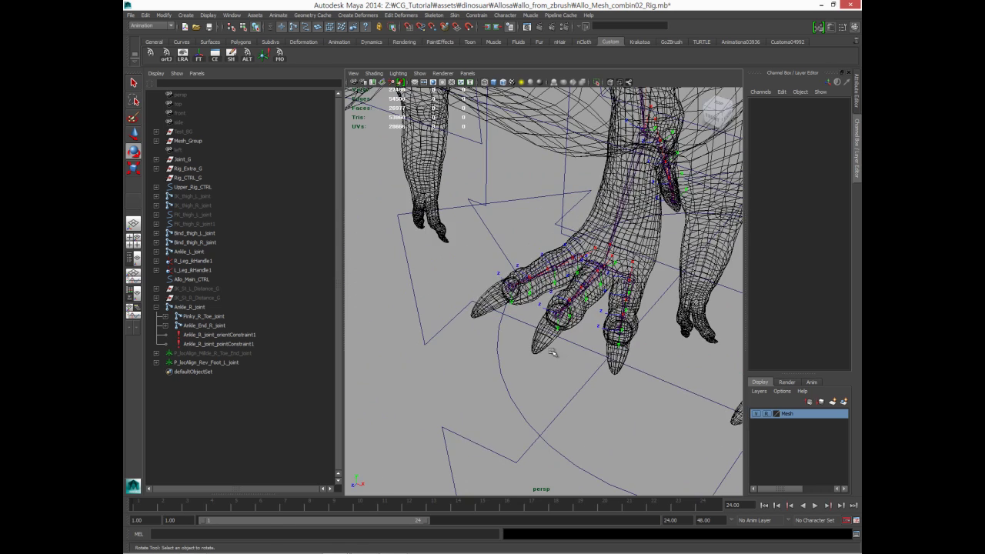
{"action": "mouse_move", "coordinate": [623, 373]}
{"action": "left_mouse_down", "text": "alt"}
{"action": "mouse_move", "coordinate": [586, 387]}
{"action": "mouse_move", "coordinate": [516, 324]}
{"action": "mouse_move", "coordinate": [547, 388]}
{"action": "left_mouse_up", "text": "alt"}
{"action": "scroll", "coordinate": [517, 323], "scroll_direction": "down", "scroll_amount": 5}
{"action": "scroll", "coordinate": [523, 331], "scroll_direction": "up", "scroll_amount": 4}
{"action": "scroll", "coordinate": [547, 388], "scroll_direction": "up", "scroll_amount": 3}
{"action": "left_click", "coordinate": [204, 353]}
{"action": "left_click_drag", "start_coordinate": [533, 323], "coordinate": [578, 457], "text": "alt"}
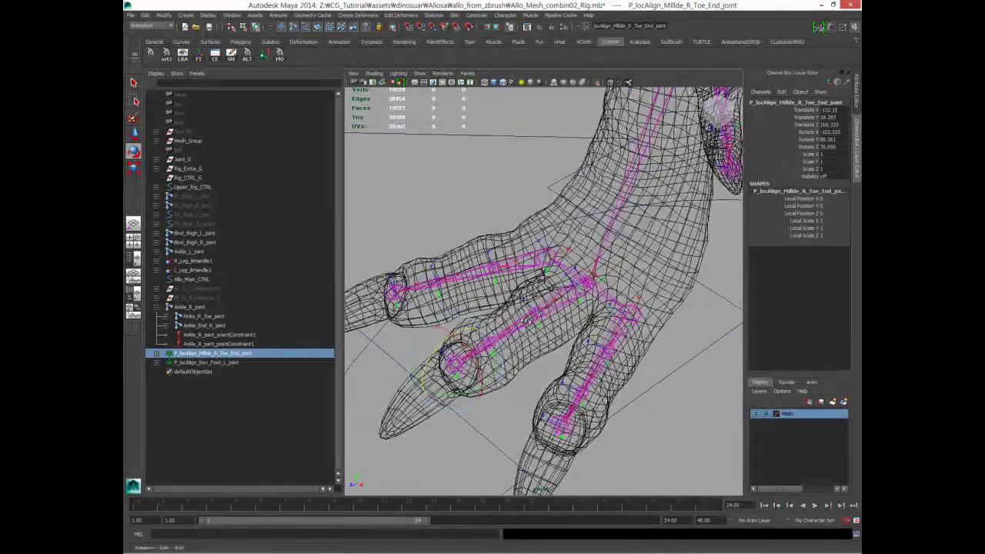
{"action": "left_click", "coordinate": [187, 362]}
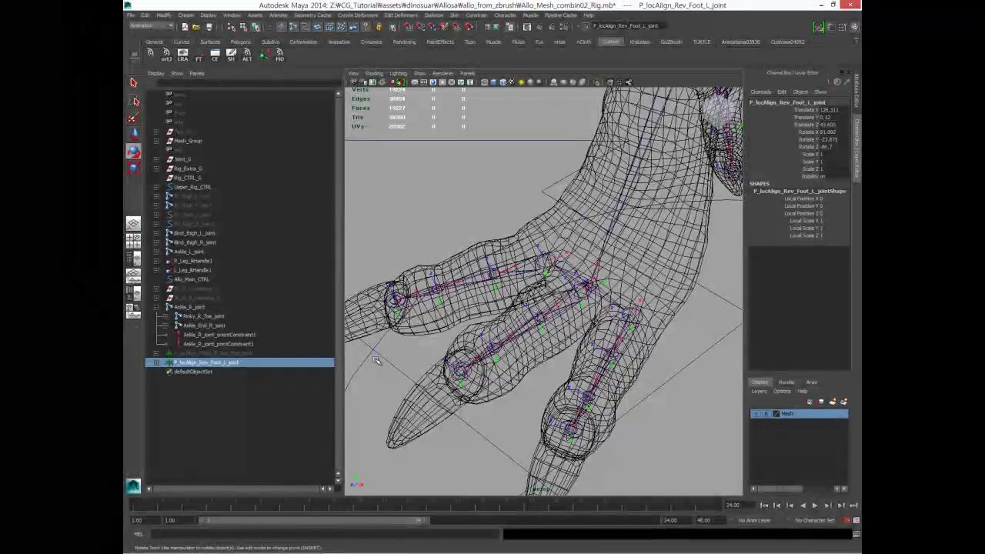
{"action": "key", "text": "ctrl+h"}
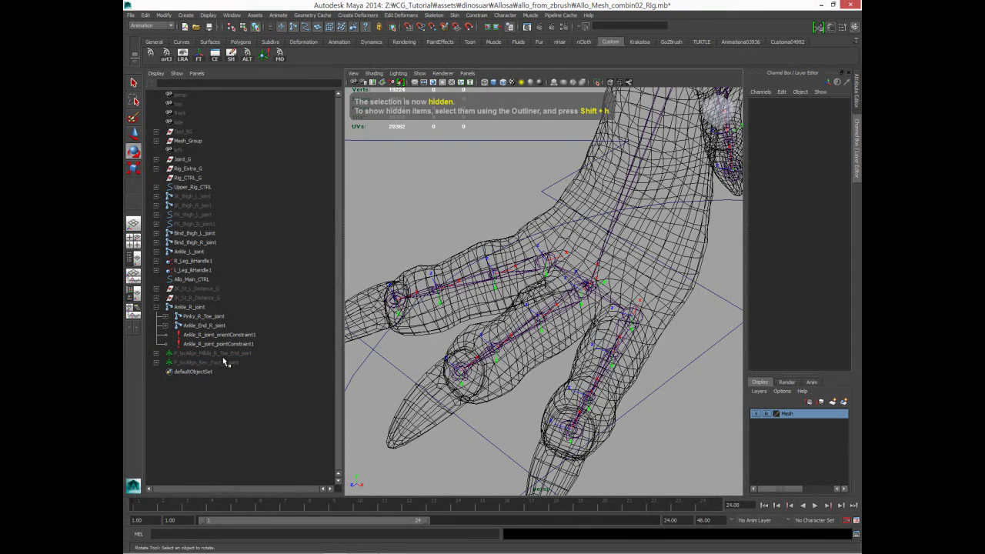
Set P_locAlign_Millde_R_Toe_End_joint's Visibility to 1 in the Channel Box.
{"action": "left_click", "coordinate": [231, 353]}
{"action": "left_click_drag", "start_coordinate": [507, 308], "coordinate": [724, 215], "text": "alt"}
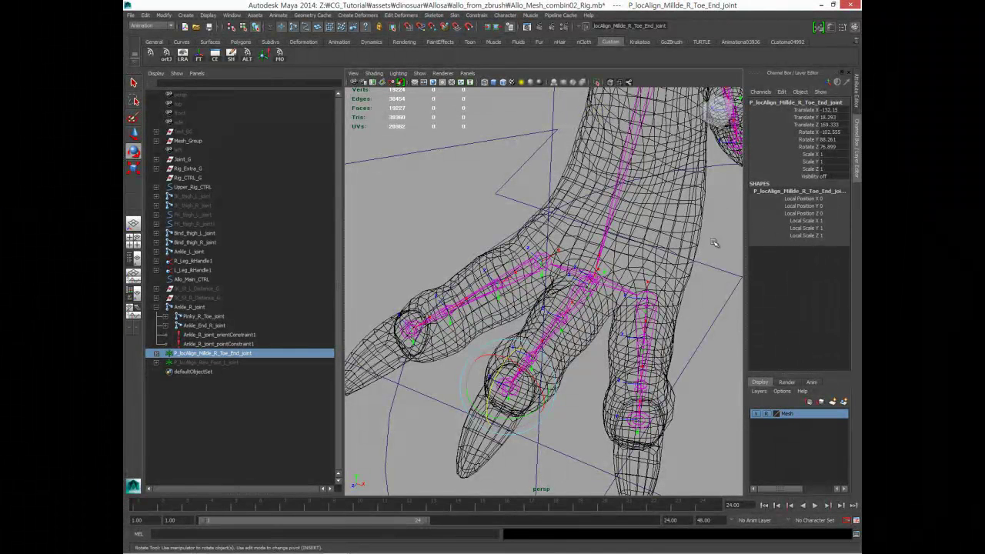
{"action": "left_click", "coordinate": [831, 177]}
{"action": "type", "text": "1"}
{"action": "key", "text": "Return"}
{"action": "mouse_move", "coordinate": [634, 241]}
{"action": "left_mouse_down", "text": "alt"}
{"action": "mouse_move", "coordinate": [590, 254]}
{"action": "mouse_move", "coordinate": [496, 329]}
{"action": "left_mouse_up", "text": "alt"}
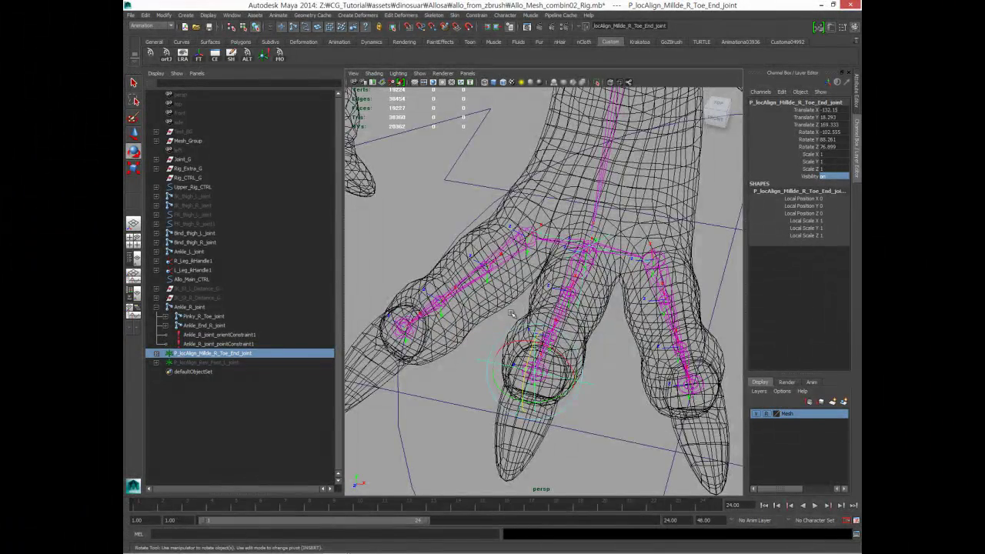
{"action": "mouse_move", "coordinate": [510, 313]}
{"action": "left_mouse_down", "text": "alt"}
{"action": "mouse_move", "coordinate": [483, 278]}
{"action": "mouse_move", "coordinate": [413, 311]}
{"action": "left_mouse_up", "text": "alt"}
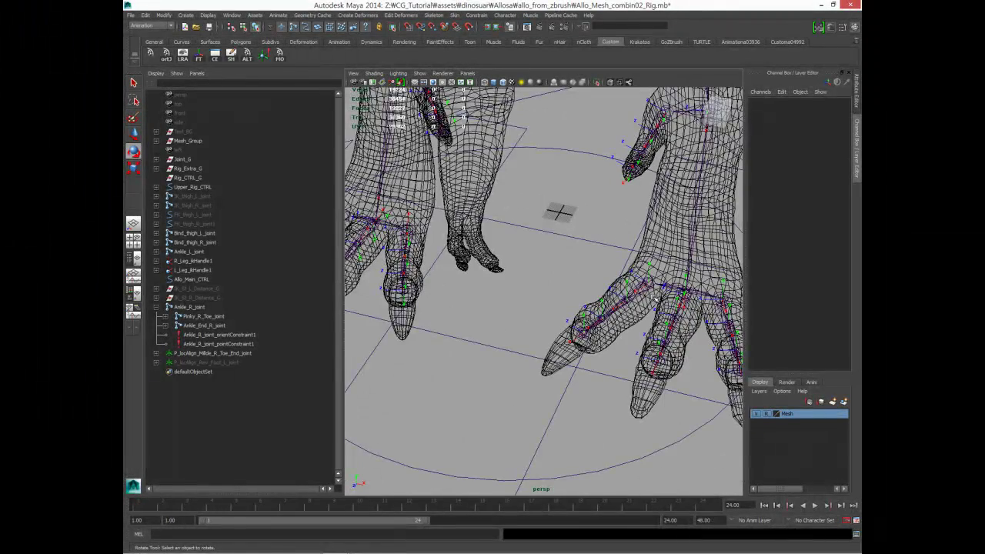
Switch to the Rotate tool and select Index_R_Toe_End_joint at the right index toe tip.
{"action": "left_click_drag", "start_coordinate": [654, 300], "coordinate": [646, 273], "text": "alt"}
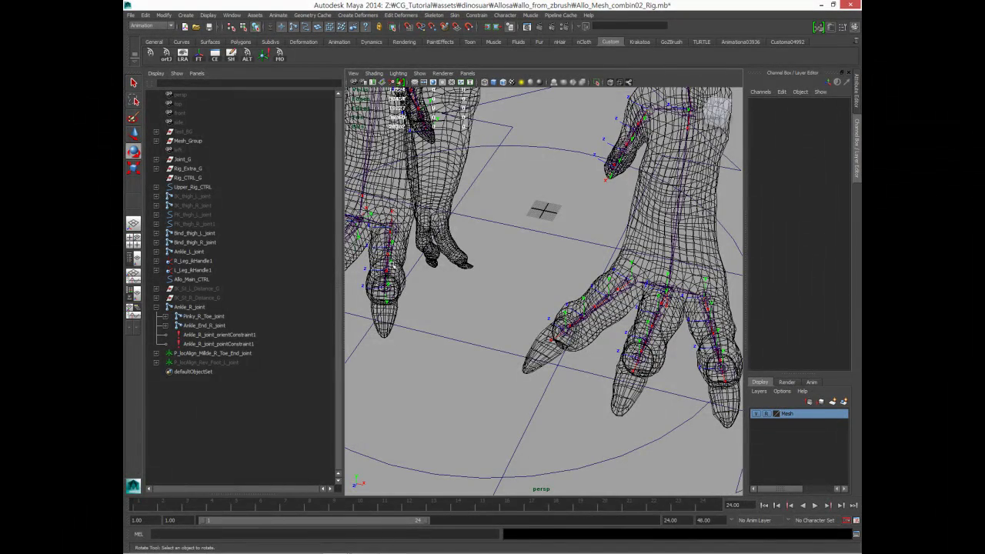
{"action": "mouse_move", "coordinate": [558, 319]}
{"action": "left_mouse_down", "text": "alt"}
{"action": "mouse_move", "coordinate": [531, 323]}
{"action": "mouse_move", "coordinate": [492, 308]}
{"action": "mouse_move", "coordinate": [591, 334]}
{"action": "left_mouse_up", "text": "alt"}
{"action": "key", "text": "e"}
{"action": "left_click_drag", "start_coordinate": [483, 314], "coordinate": [511, 312], "text": "alt"}
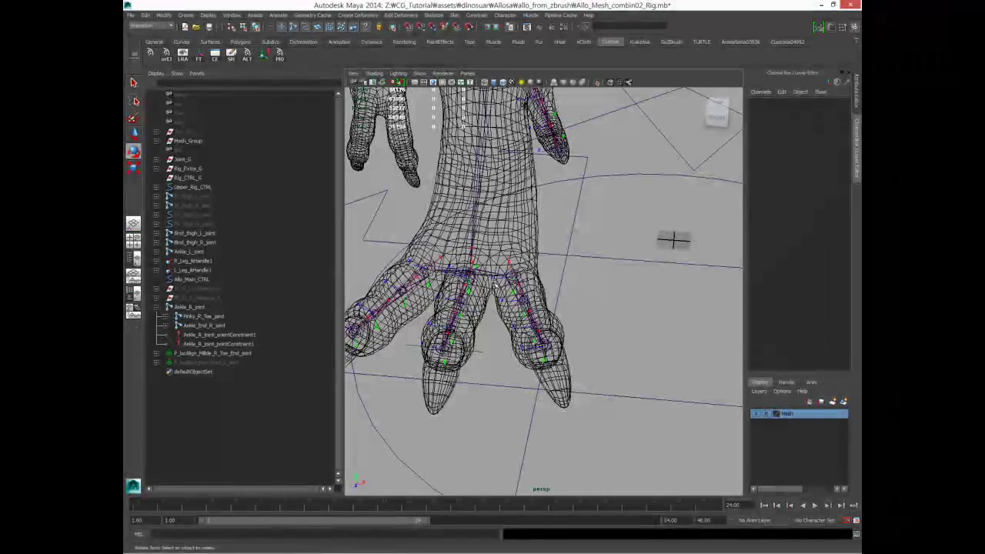
{"action": "mouse_move", "coordinate": [501, 294]}
{"action": "left_mouse_down", "text": "alt"}
{"action": "mouse_move", "coordinate": [695, 293]}
{"action": "mouse_move", "coordinate": [467, 240]}
{"action": "left_mouse_up", "text": "alt"}
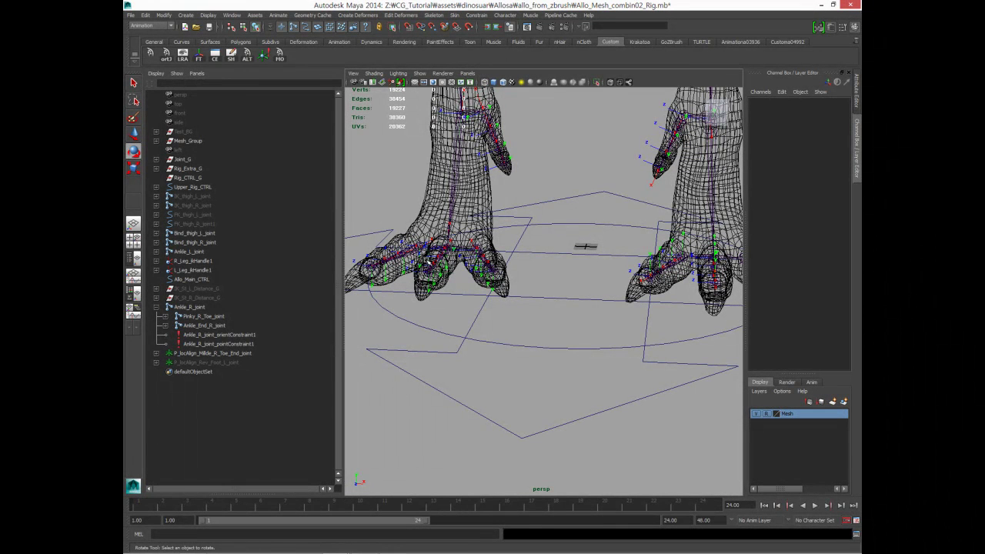
{"action": "right_click_drag", "start_coordinate": [426, 261], "coordinate": [492, 277], "text": "alt"}
{"action": "left_click_drag", "start_coordinate": [455, 258], "coordinate": [406, 380], "text": "alt"}
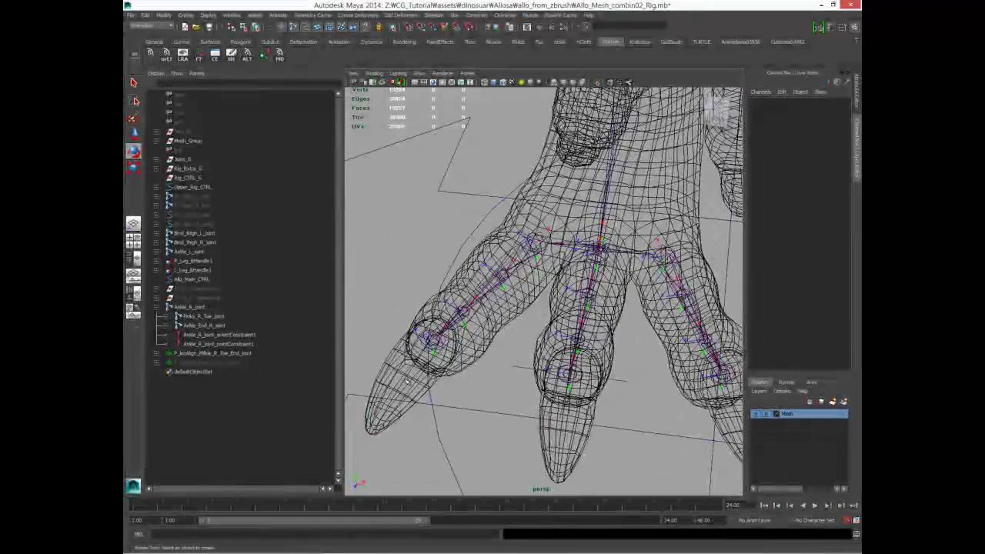
{"action": "left_click_drag", "start_coordinate": [496, 383], "coordinate": [434, 327], "text": "alt"}
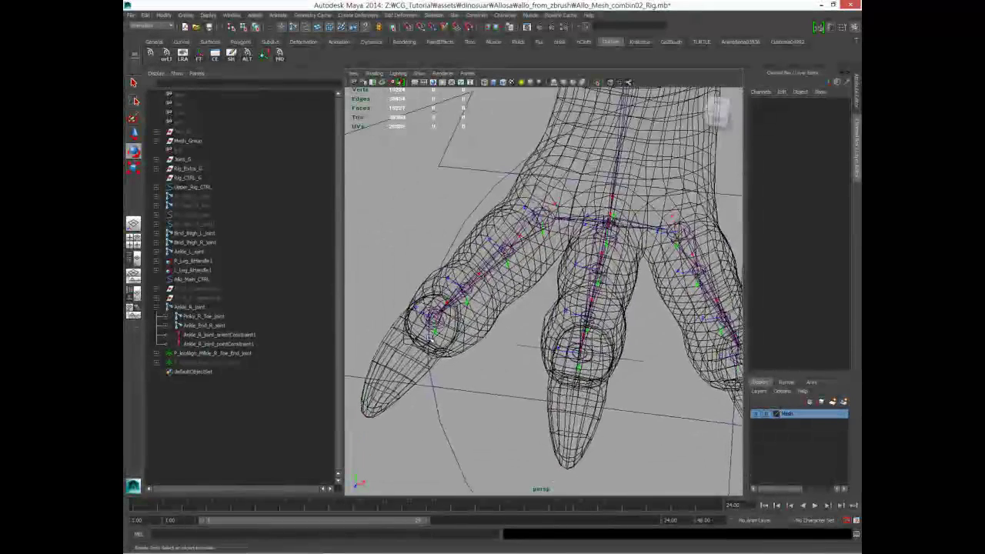
{"action": "left_click", "coordinate": [434, 326]}
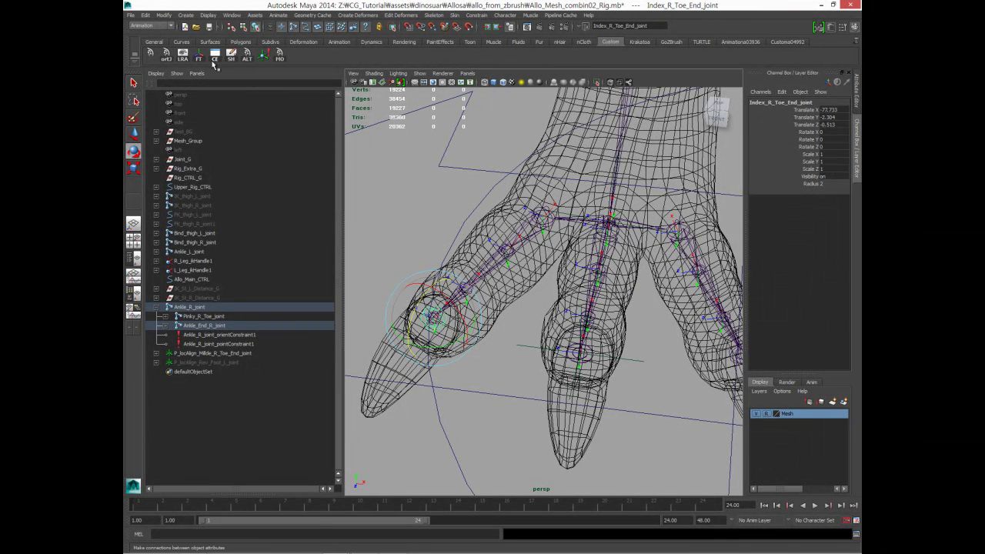
Create the index-toe align locator, set its Local Scale to 18.4, and make a second aligned locator.
{"action": "left_click", "coordinate": [247, 57]}
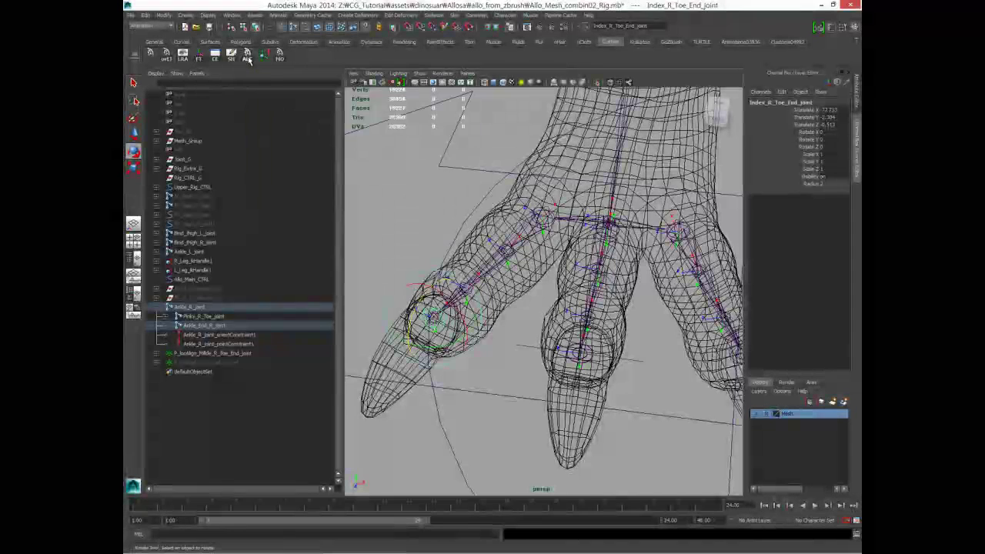
{"action": "left_click", "coordinate": [218, 370]}
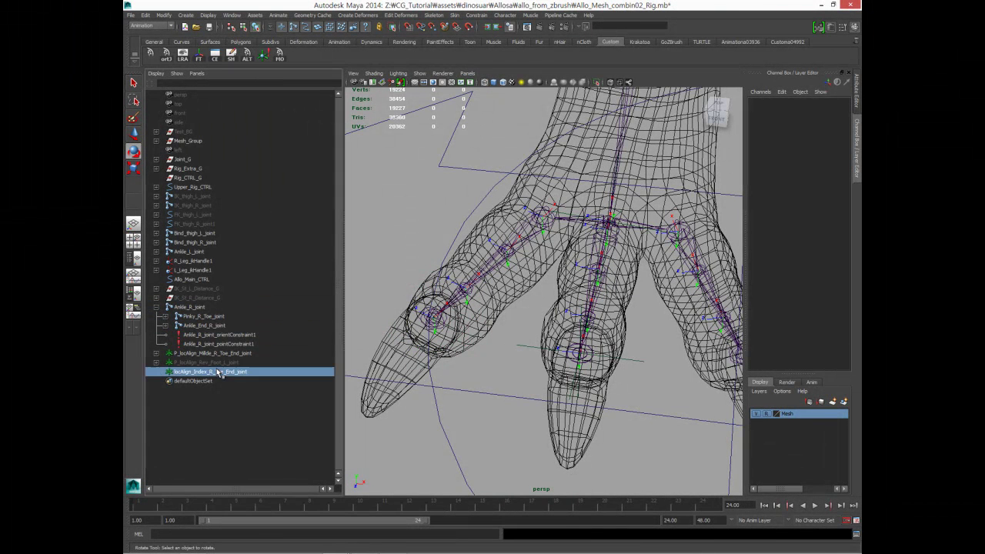
{"action": "left_click_drag", "start_coordinate": [802, 221], "coordinate": [802, 235]}
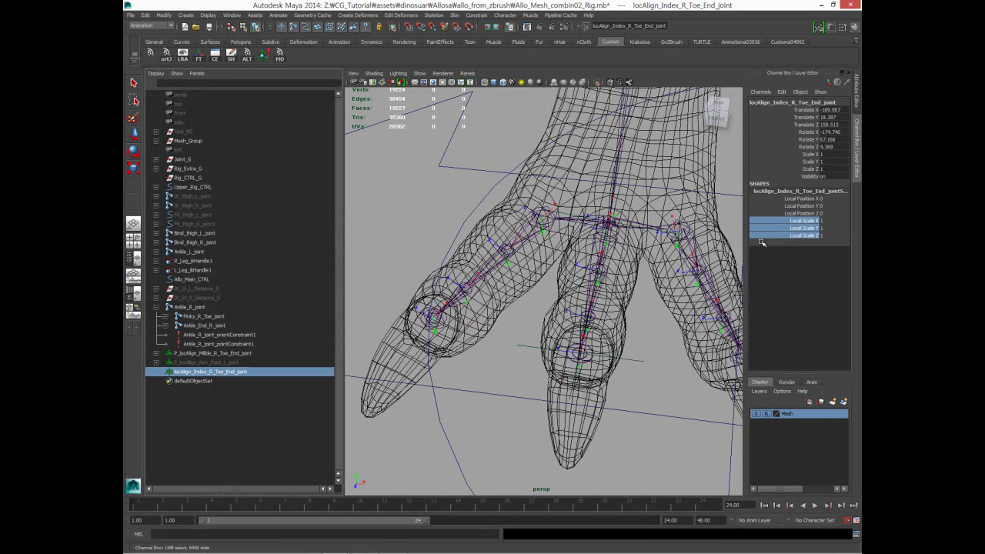
{"action": "middle_click_drag", "start_coordinate": [585, 324], "coordinate": [361, 323]}
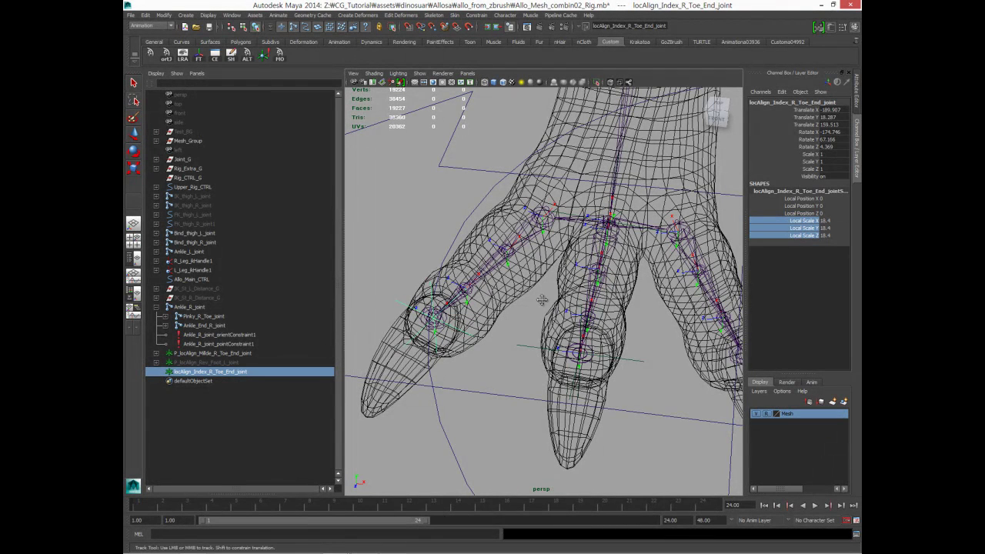
{"action": "key", "text": "f"}
{"action": "left_click_drag", "start_coordinate": [527, 275], "coordinate": [602, 320], "text": "alt"}
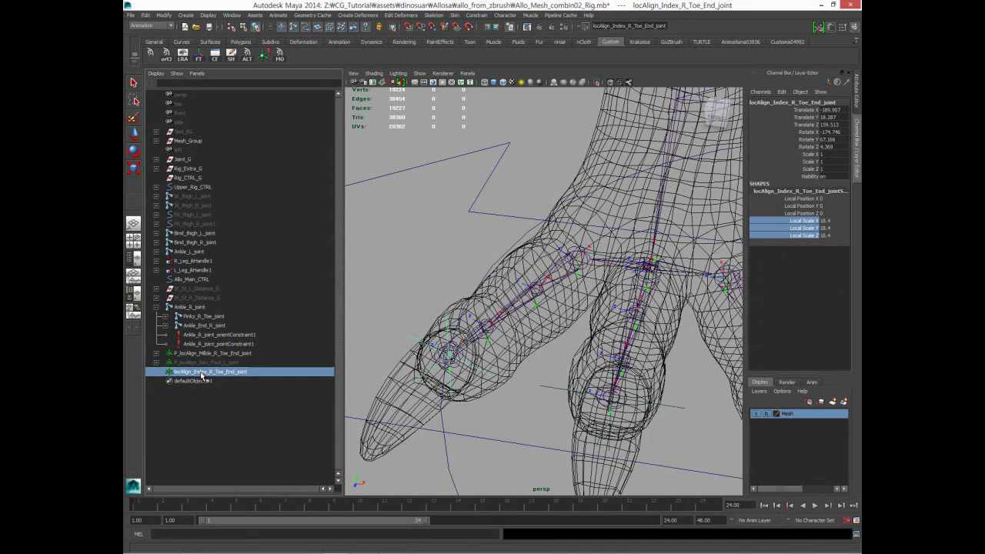
{"action": "left_click", "coordinate": [248, 57]}
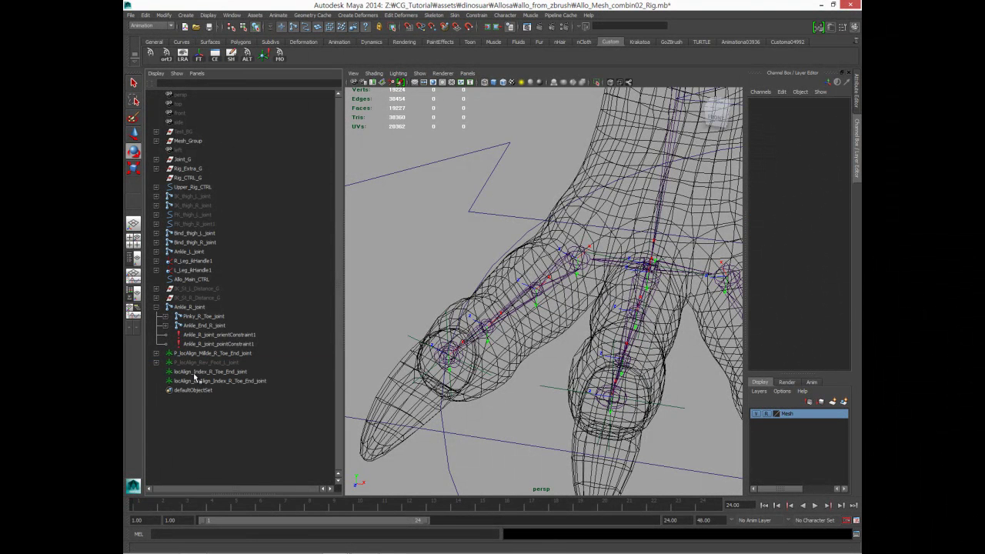
Rename the second locator to P_locAlign_Index_R_Toe_End_joint.
{"action": "left_click", "coordinate": [196, 380]}
{"action": "double_click", "coordinate": [777, 102]}
{"action": "left_click_drag", "start_coordinate": [767, 102], "coordinate": [702, 114]}
{"action": "type", "text": "P"}
{"action": "key", "text": "Return"}
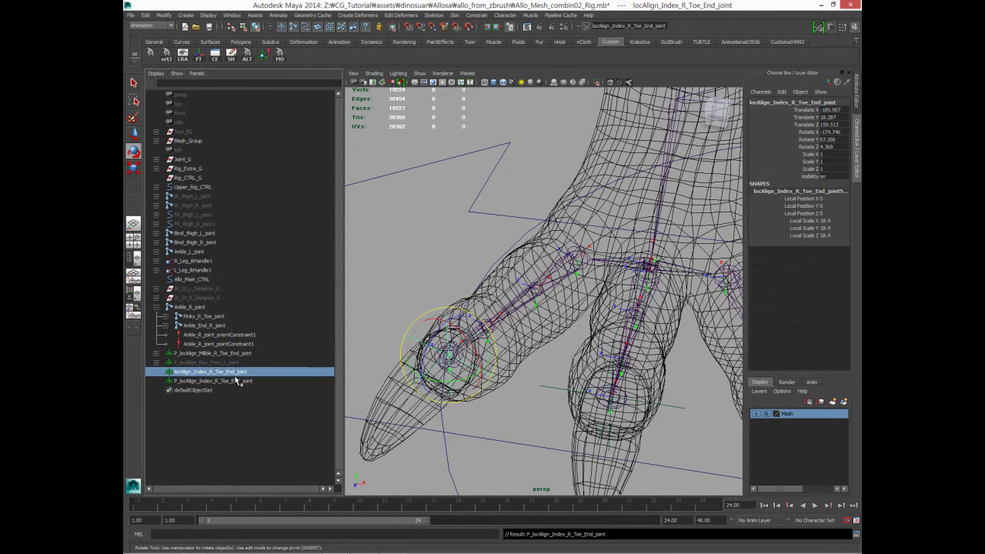
Parent locAlign_Index_R_Toe_End_joint under P_locAlign_Index_R_Toe_End_joint in the Outliner.
{"action": "left_click", "coordinate": [228, 373]}
{"action": "middle_click_drag", "start_coordinate": [226, 372], "coordinate": [227, 381]}
{"action": "left_click", "coordinate": [190, 371]}
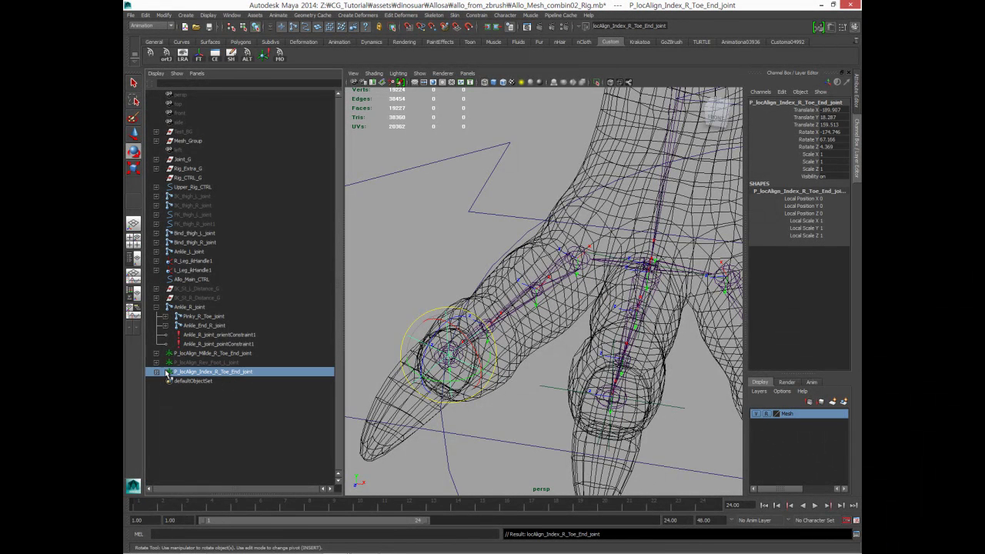
{"action": "key", "text": "ctrl+a"}
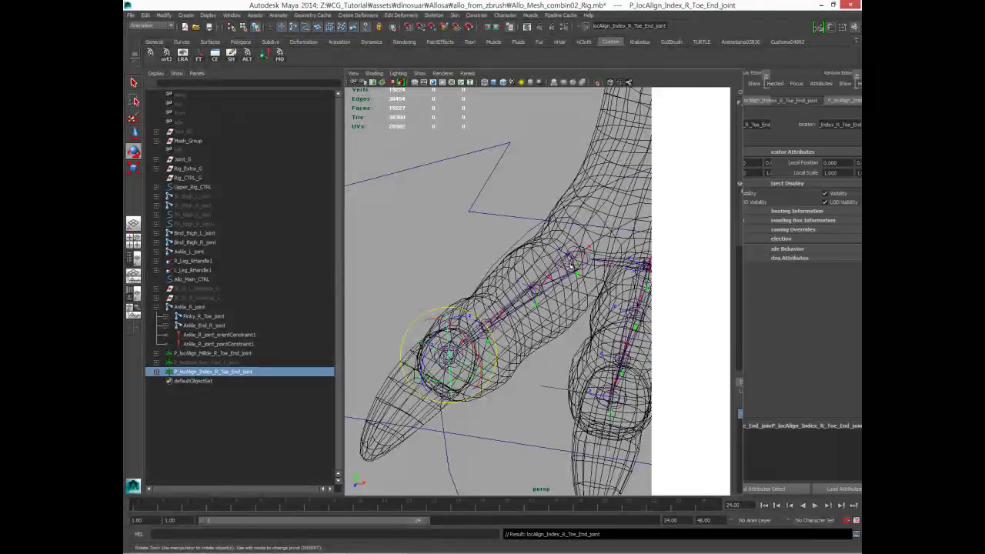
{"action": "left_click", "coordinate": [855, 165]}
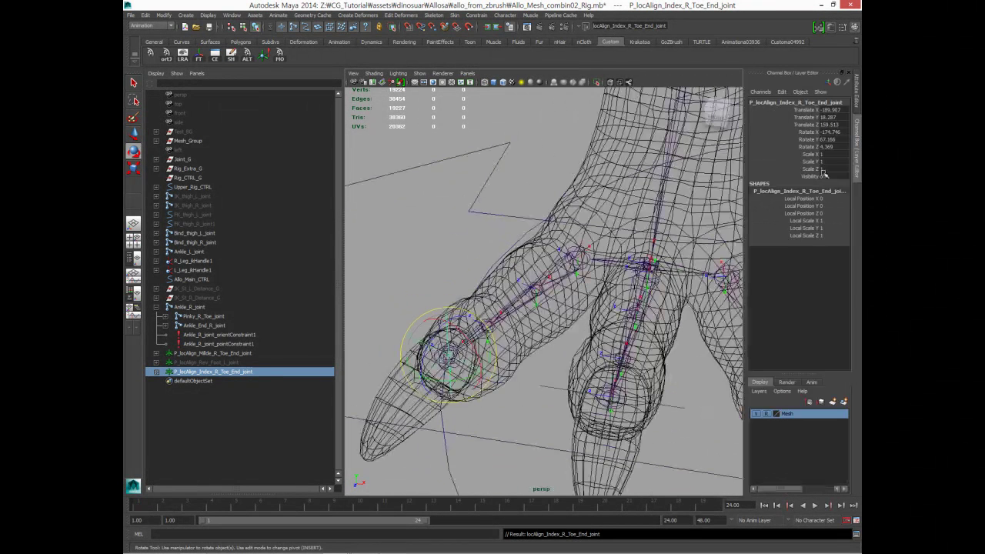
{"action": "left_click", "coordinate": [156, 373]}
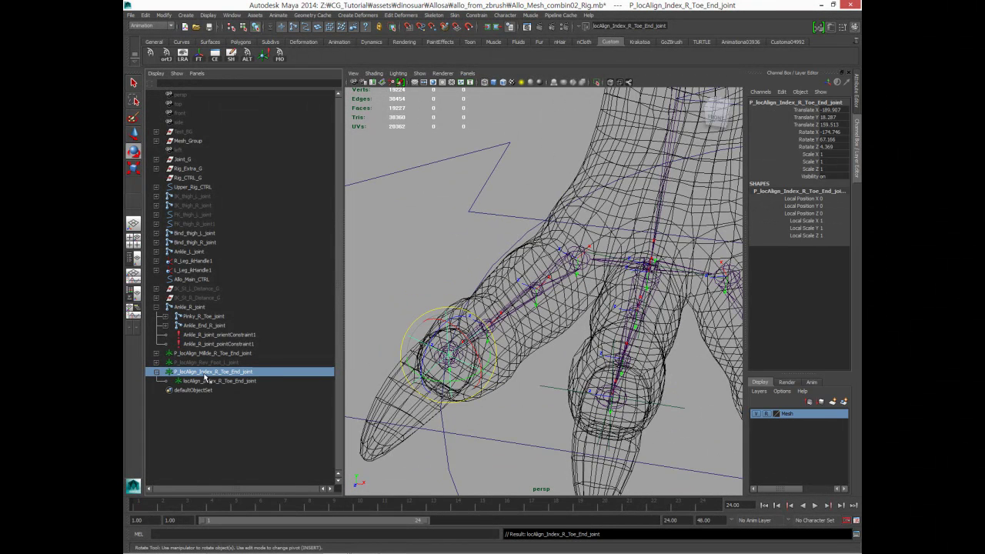
{"action": "left_click", "coordinate": [206, 381]}
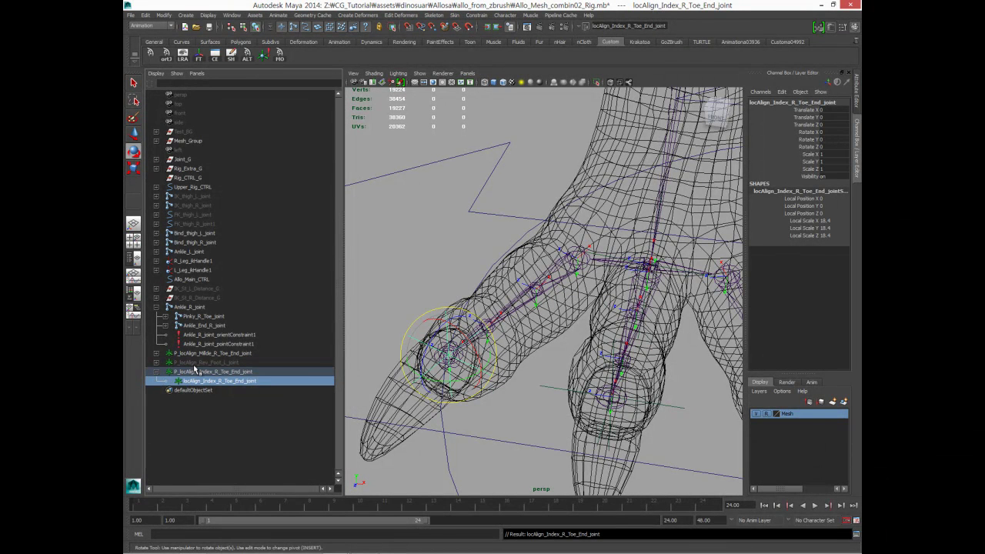
Reorder the left reverse-foot locator above the middle-toe locator in the Outliner.
{"action": "left_click", "coordinate": [195, 363]}
{"action": "key", "text": "Up"}
{"action": "middle_click_drag", "start_coordinate": [194, 363], "coordinate": [193, 370]}
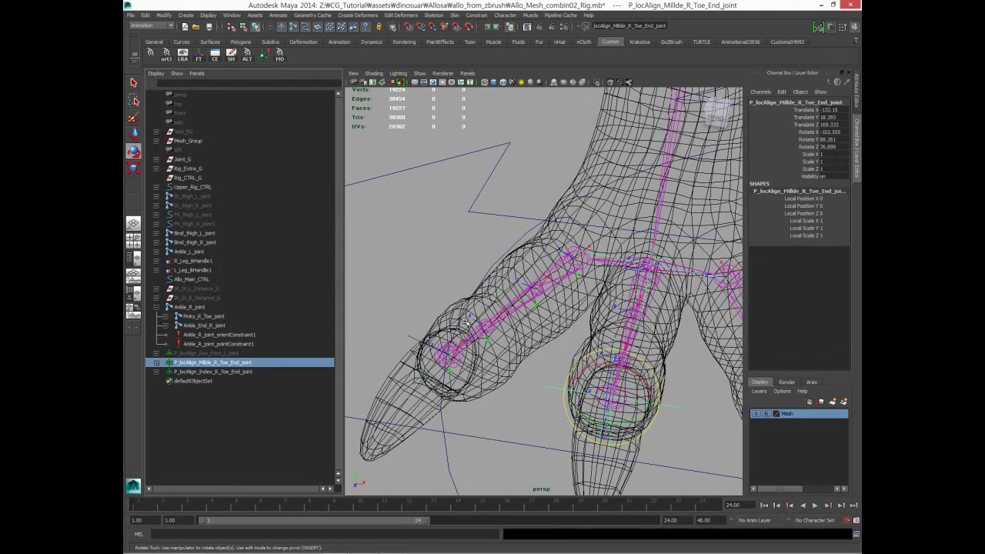
Parent P_locAlign_Millde_R_Toe_End_joint under locAlign_Index_R_Toe_End_joint.
{"action": "left_click", "coordinate": [157, 372]}
{"action": "left_click", "coordinate": [204, 381]}
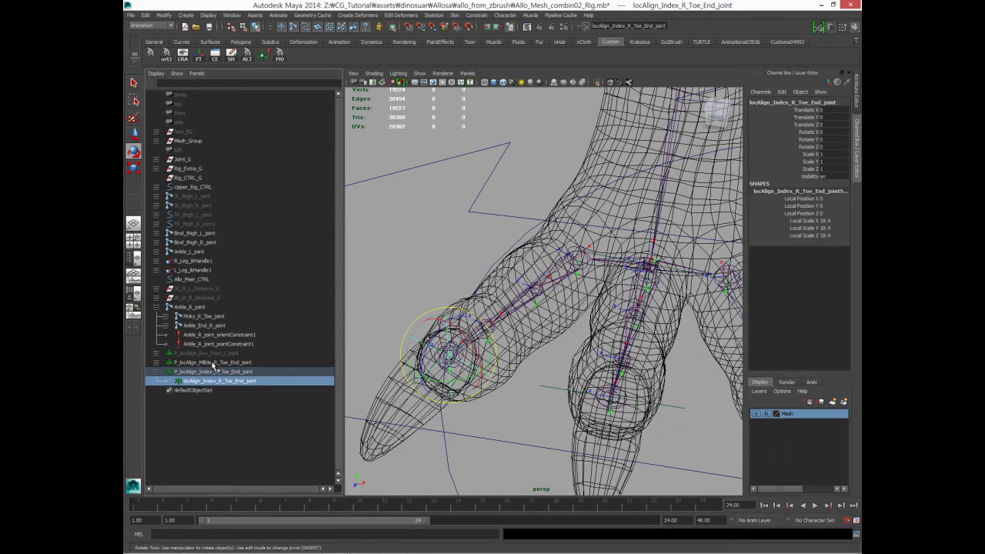
{"action": "left_click", "coordinate": [213, 362]}
{"action": "middle_click_drag", "start_coordinate": [213, 364], "coordinate": [217, 382]}
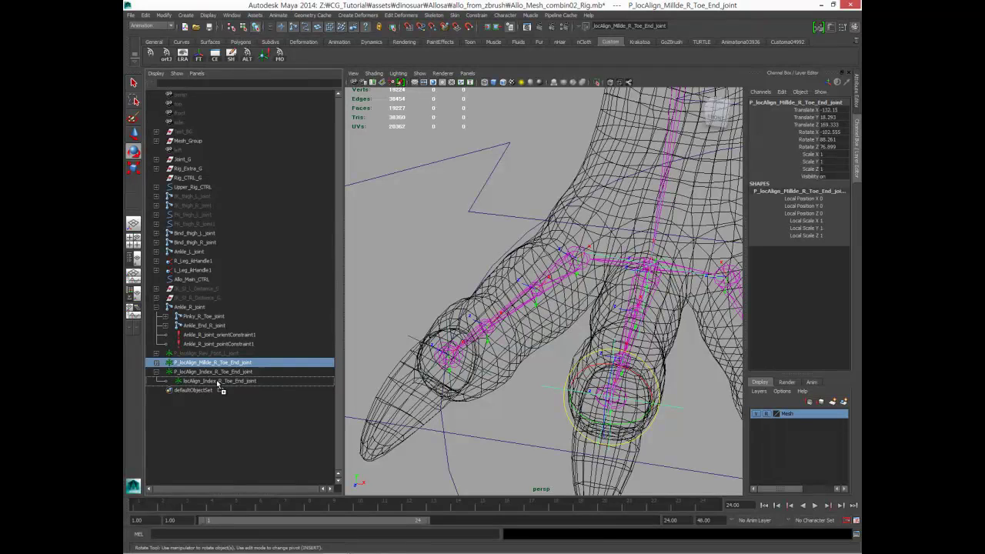
{"action": "left_click", "coordinate": [219, 372]}
Undo the accidental toe rotation, return to selection mode, and add the index toe joint.
{"action": "left_click_drag", "start_coordinate": [408, 375], "coordinate": [489, 336], "text": "alt"}
{"action": "key", "text": "ctrl+z"}
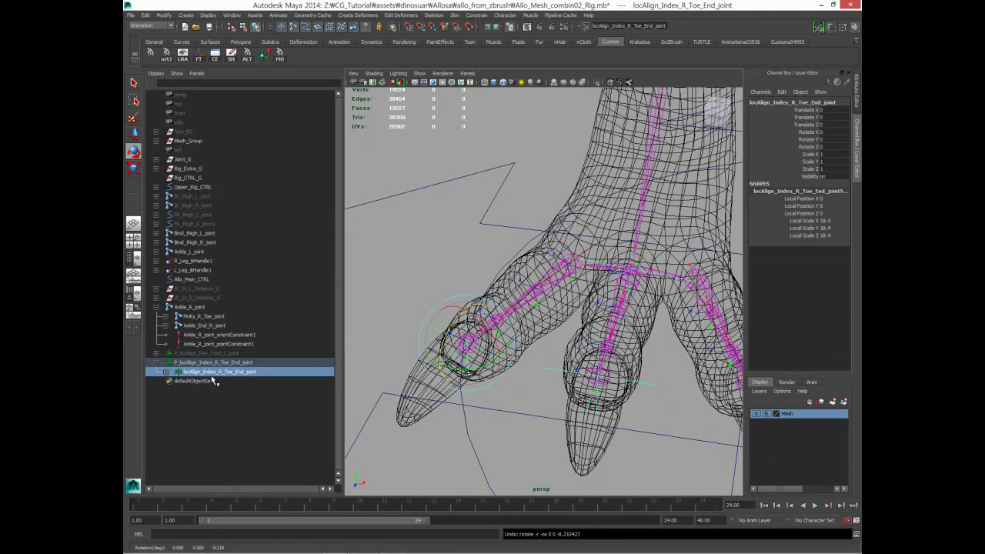
{"action": "key", "text": "q"}
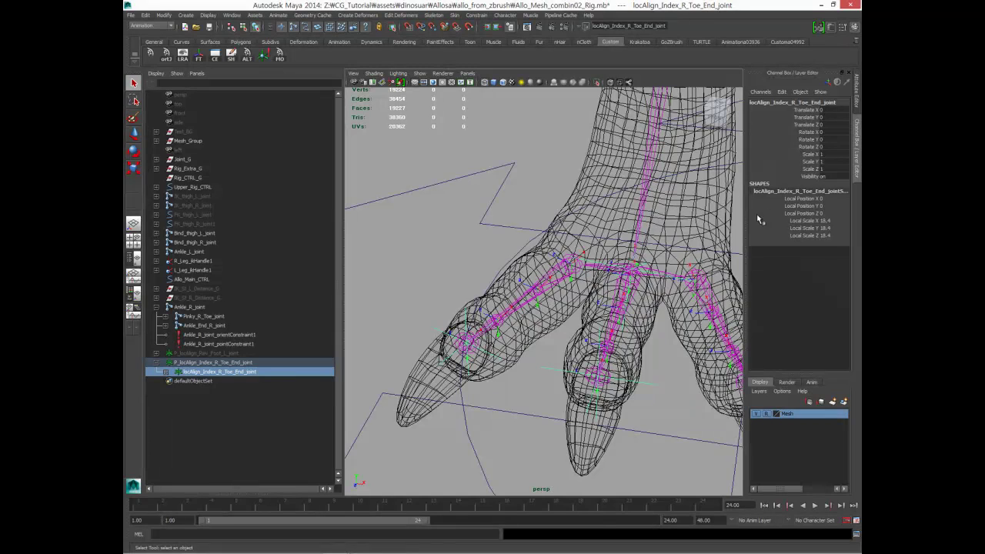
{"action": "left_click", "coordinate": [550, 287], "text": "shift"}
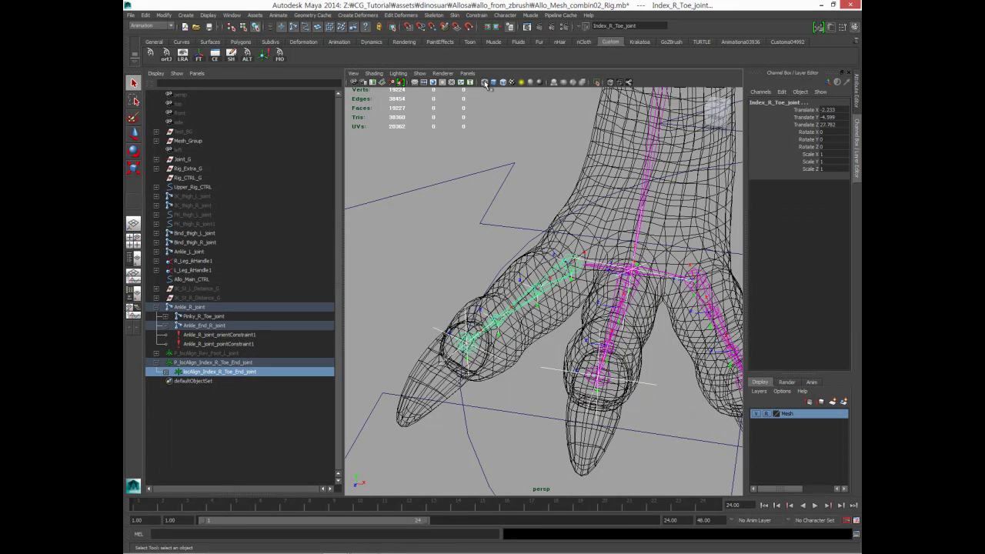
Orient-constrain Index_R_Toe_joint to its alignment locator and tilt the locator slightly.
{"action": "left_click", "coordinate": [480, 16]}
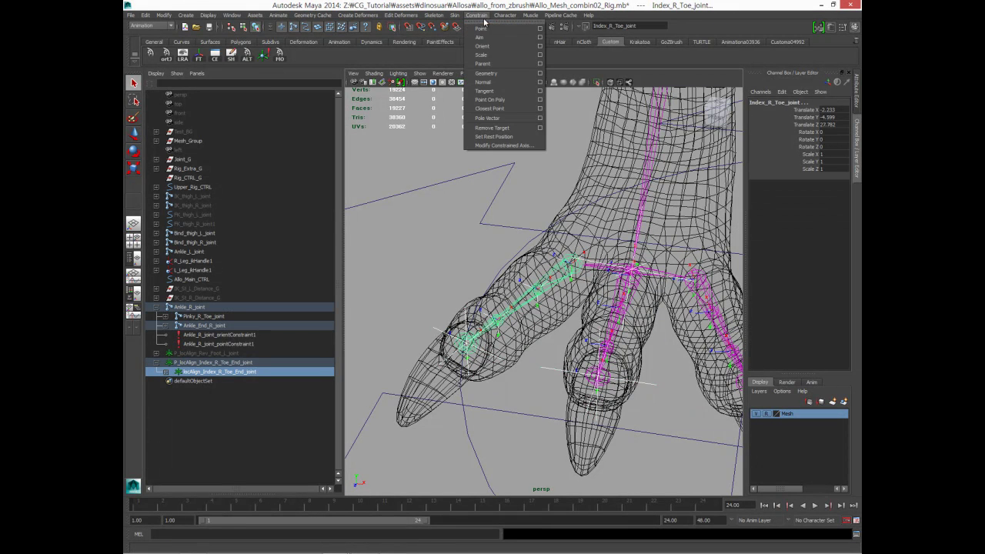
{"action": "left_click", "coordinate": [484, 45]}
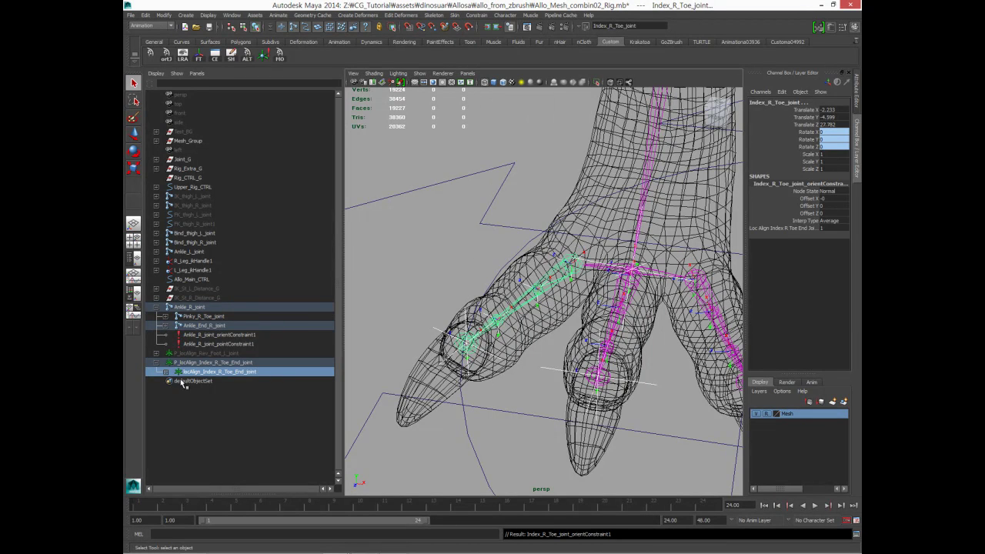
{"action": "left_click", "coordinate": [262, 371]}
{"action": "key", "text": "e"}
{"action": "left_click_drag", "start_coordinate": [448, 323], "coordinate": [627, 271]}
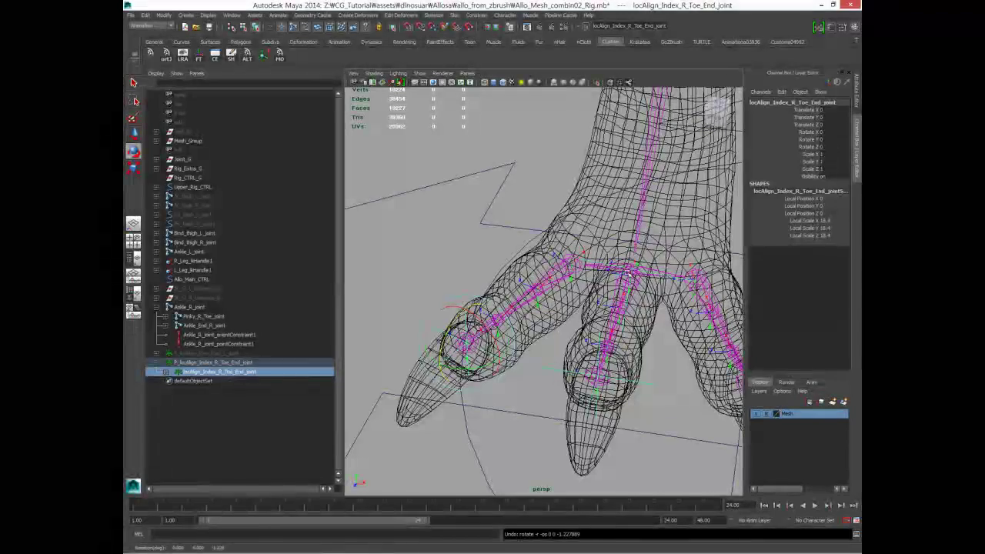
{"action": "left_click", "coordinate": [627, 271]}
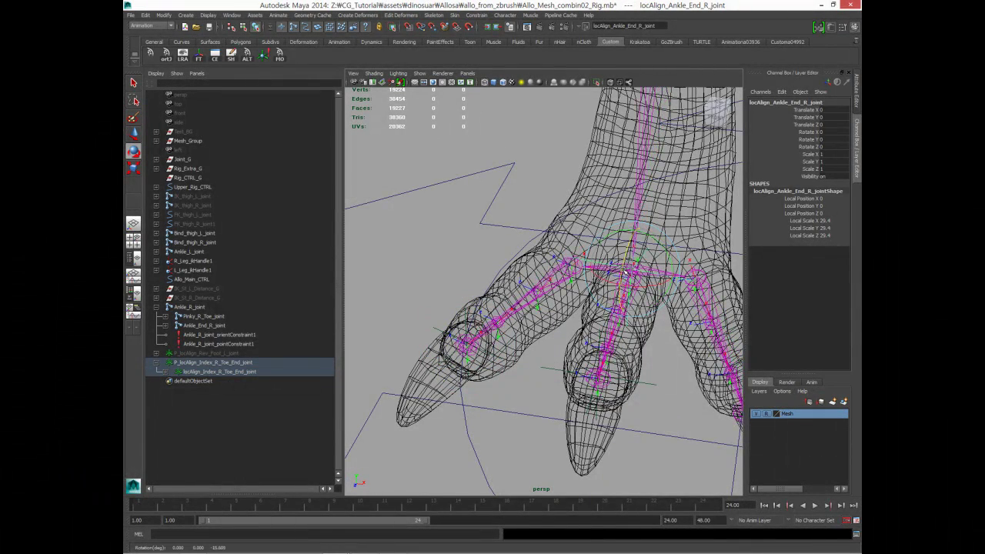
Create an alignment locator at the Ring_R_Toe_End_joint tip.
{"action": "mouse_move", "coordinate": [627, 271]}
{"action": "left_mouse_down", "text": "alt"}
{"action": "mouse_move", "coordinate": [496, 316]}
{"action": "mouse_move", "coordinate": [564, 362]}
{"action": "left_mouse_up", "text": "alt"}
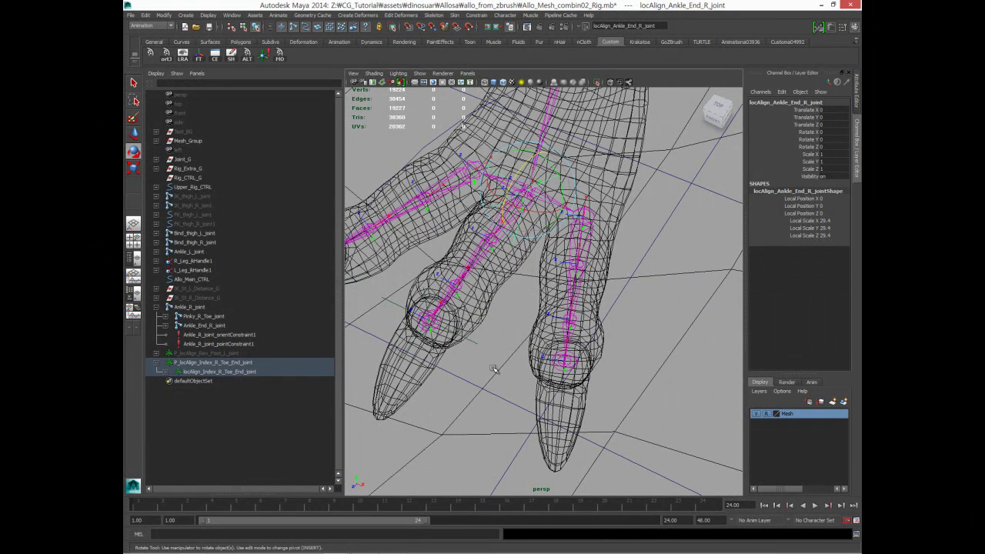
{"action": "left_click", "coordinate": [553, 361]}
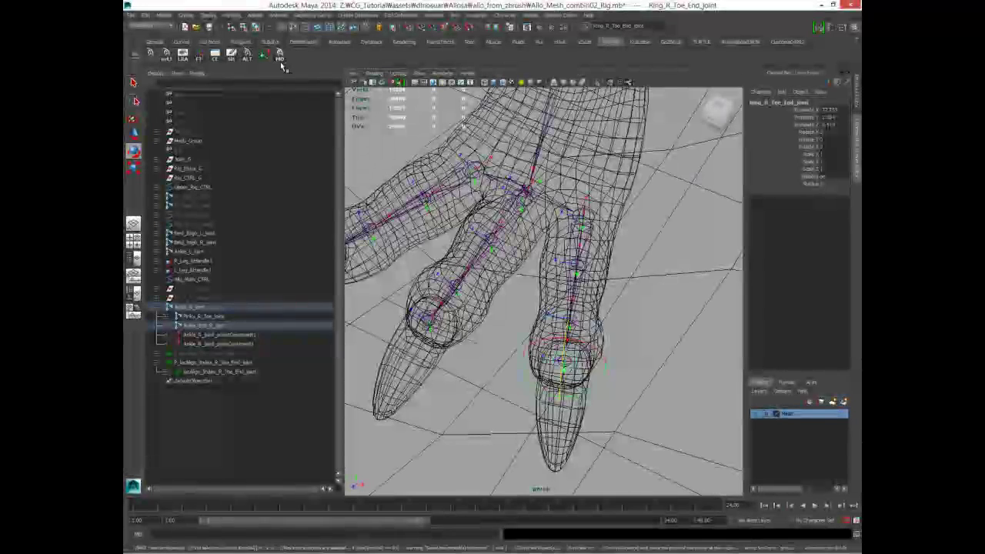
{"action": "left_click", "coordinate": [247, 60]}
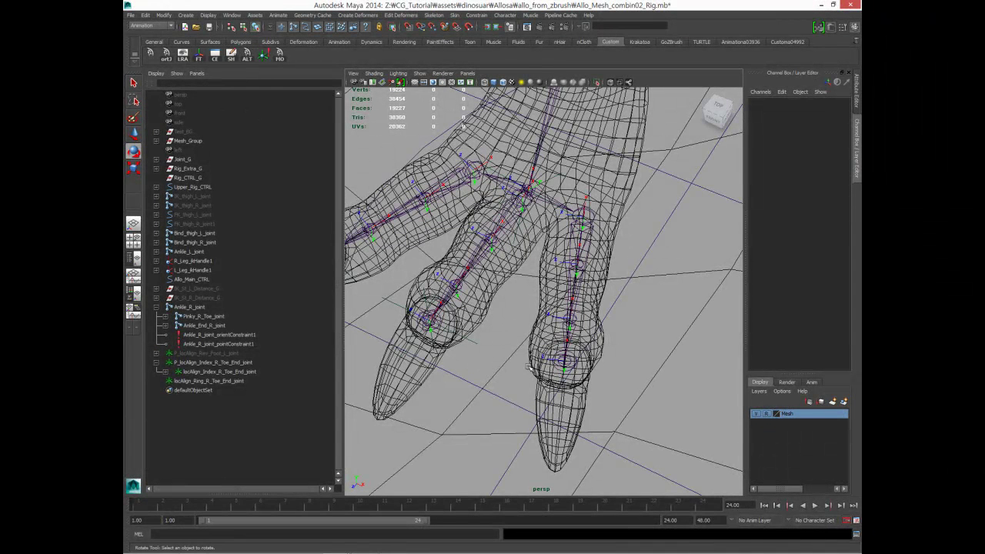
Scale the ring toe locator to 17.4 and add a second locator named P_locAlign_Ring_R_Toe_End_joint.
{"action": "left_click", "coordinate": [222, 381]}
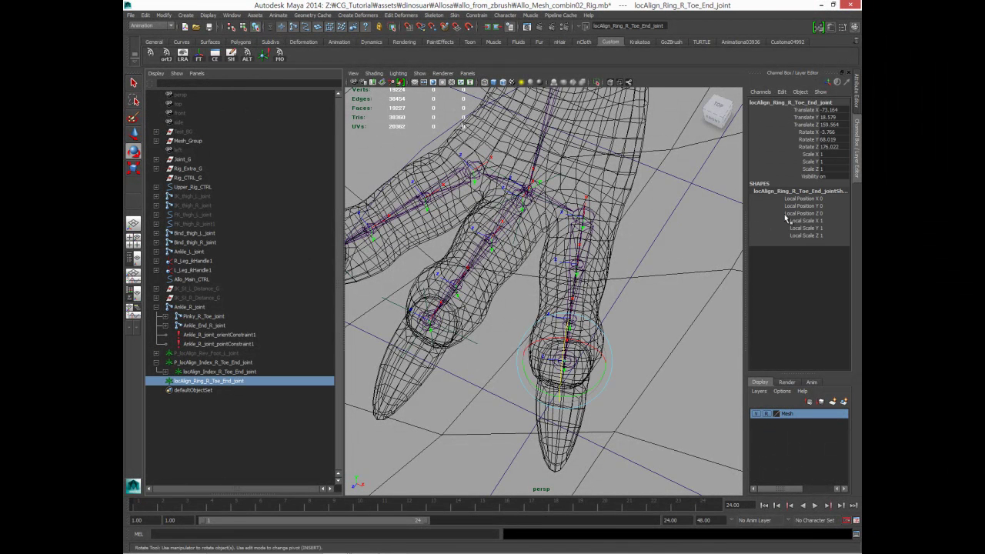
{"action": "left_click_drag", "start_coordinate": [799, 221], "coordinate": [800, 235]}
{"action": "middle_click_drag", "start_coordinate": [677, 231], "coordinate": [710, 231]}
{"action": "left_click", "coordinate": [263, 55]}
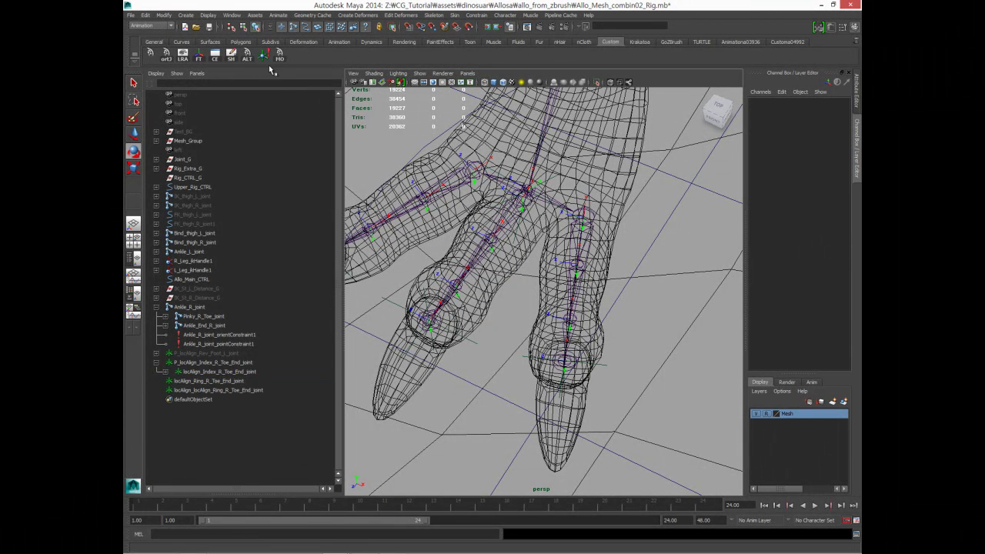
{"action": "left_click", "coordinate": [176, 391]}
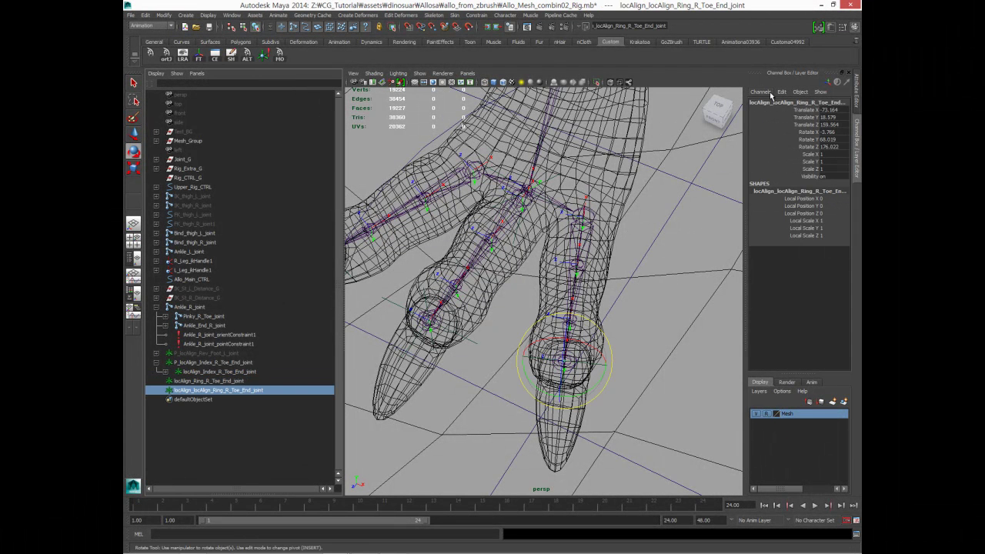
{"action": "left_click_drag", "start_coordinate": [750, 101], "coordinate": [768, 101]}
{"action": "type", "text": "P_"}
{"action": "key", "text": "Return"}
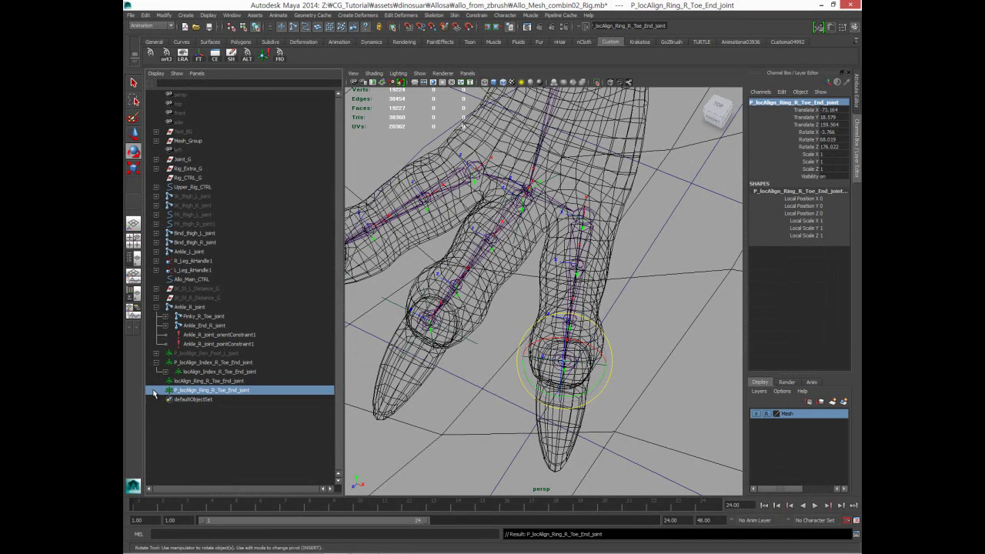
Parent locAlign_Ring_R_Toe_End_joint under the P_ locator, then select it with the ring toe joint.
{"action": "key", "text": "Up"}
{"action": "middle_click_drag", "start_coordinate": [182, 394], "coordinate": [191, 390]}
{"action": "left_click", "coordinate": [159, 382]}
{"action": "left_click", "coordinate": [156, 381]}
{"action": "key", "text": "ctrl+a"}
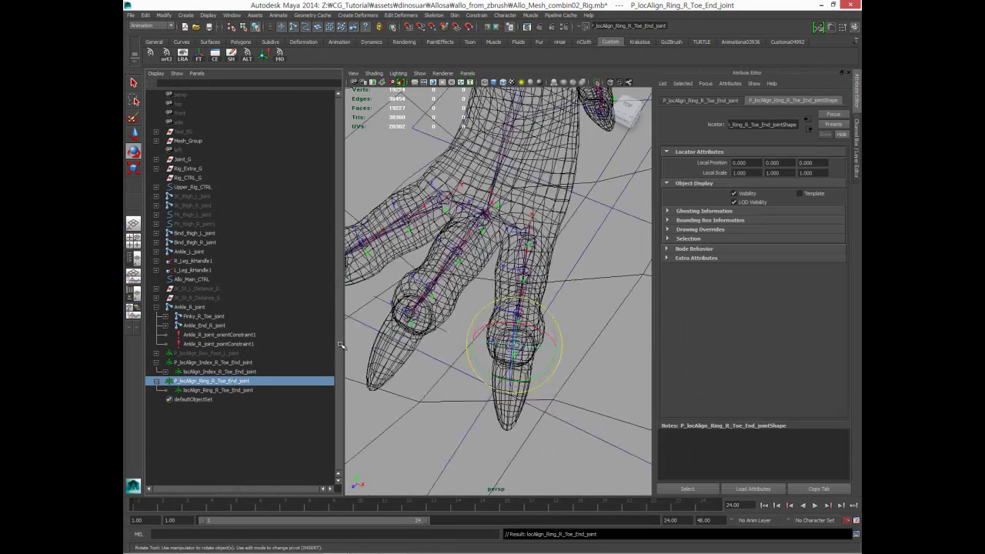
{"action": "left_click", "coordinate": [855, 165]}
{"action": "left_click", "coordinate": [228, 391]}
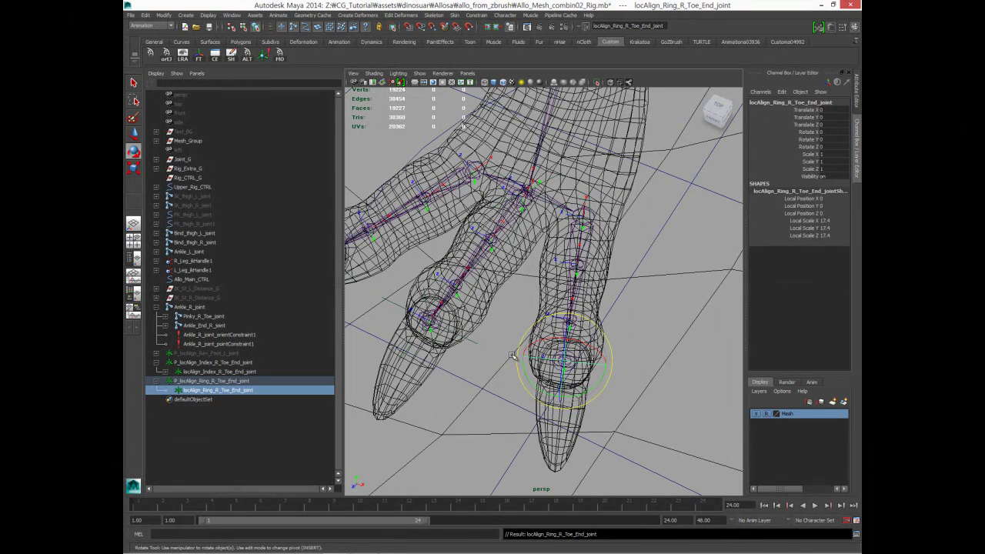
{"action": "left_click_drag", "start_coordinate": [511, 356], "coordinate": [560, 262], "text": "alt"}
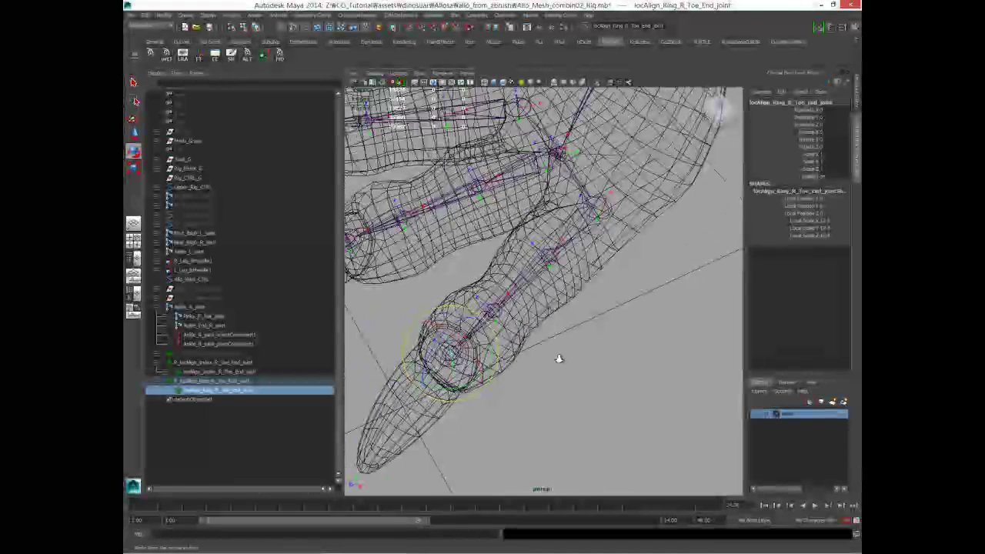
{"action": "left_click", "coordinate": [560, 258]}
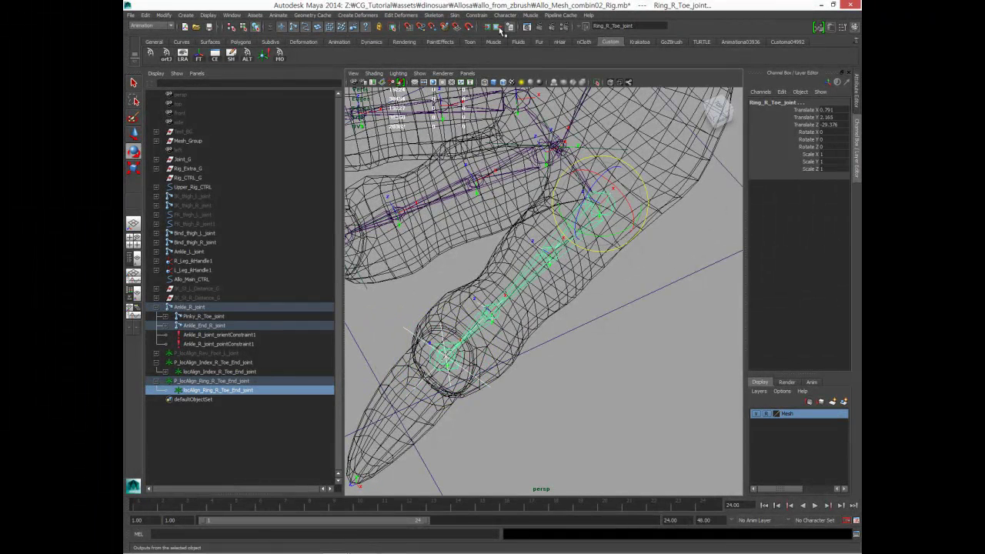
Orient-constrain Ring_R_Toe_joint to its alignment locator.
{"action": "left_click", "coordinate": [475, 16]}
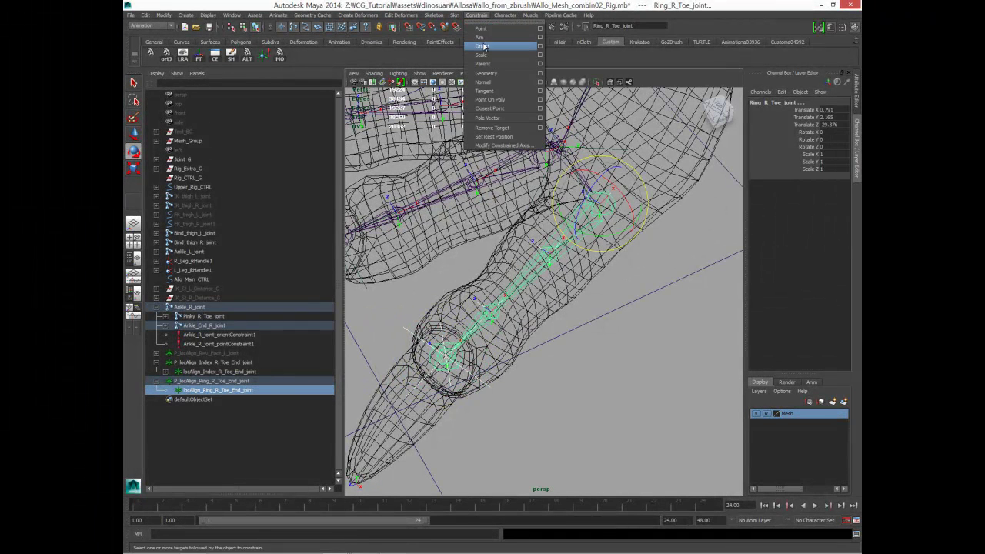
{"action": "left_click", "coordinate": [490, 44]}
{"action": "left_click_drag", "start_coordinate": [509, 245], "coordinate": [511, 308], "text": "alt"}
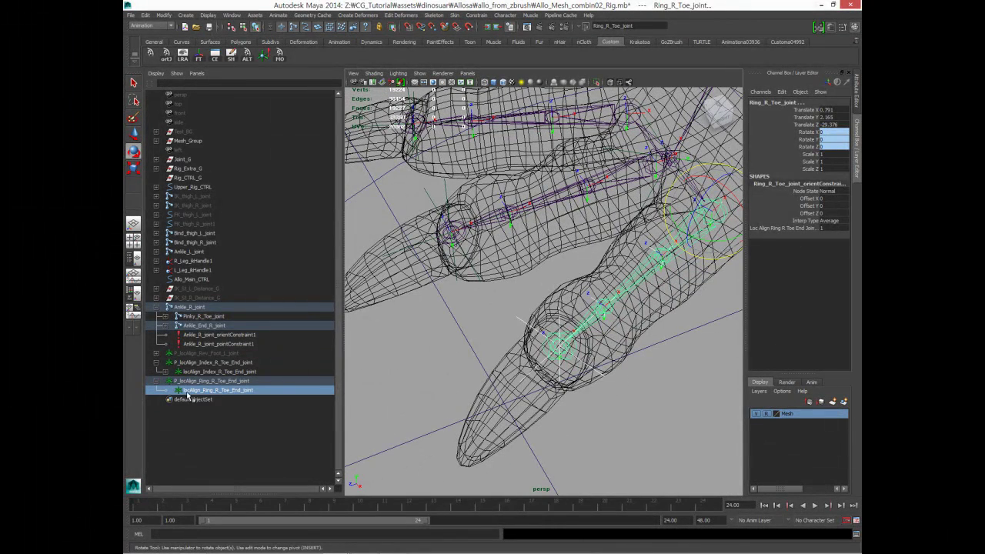
Parent the P_locAlign_Index group under locAlign_Ring_R_Toe_End_joint and tilt the locator slightly.
{"action": "left_click", "coordinate": [193, 362]}
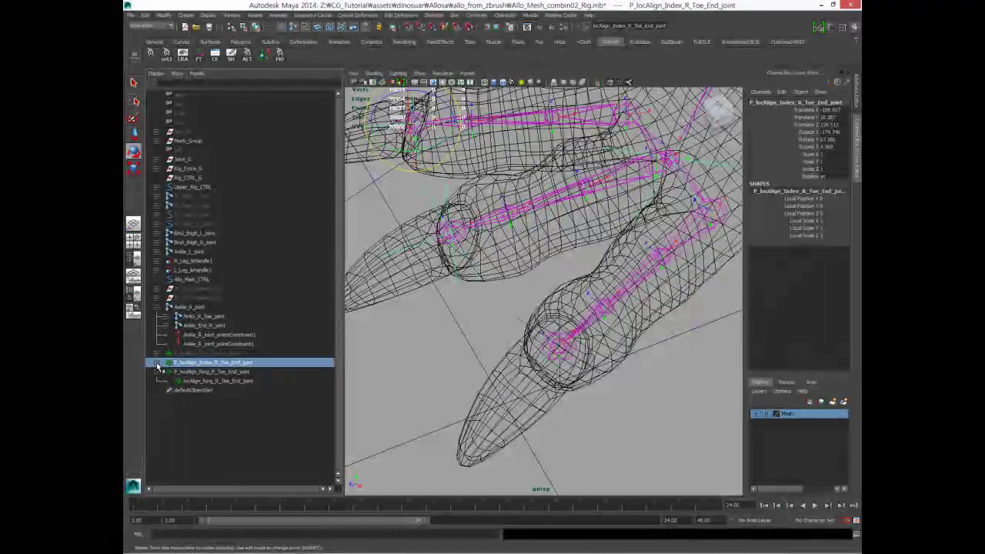
{"action": "middle_click_drag", "start_coordinate": [208, 366], "coordinate": [199, 381]}
{"action": "left_click", "coordinate": [204, 372]}
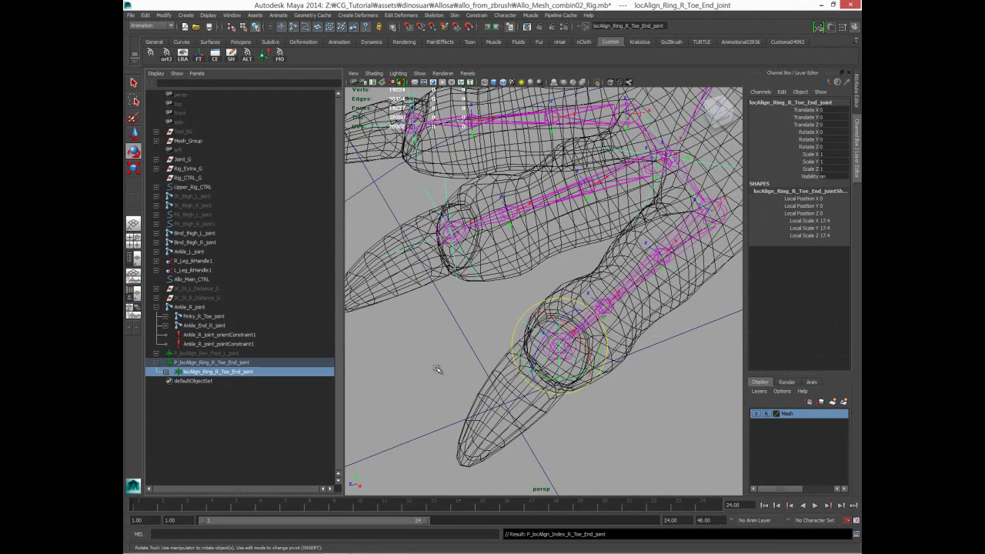
{"action": "mouse_move", "coordinate": [548, 321]}
{"action": "left_mouse_down"}
{"action": "mouse_move", "coordinate": [552, 328]}
{"action": "mouse_move", "coordinate": [671, 175]}
{"action": "mouse_move", "coordinate": [627, 154]}
{"action": "mouse_move", "coordinate": [632, 178]}
{"action": "mouse_move", "coordinate": [536, 310]}
{"action": "mouse_move", "coordinate": [544, 199]}
{"action": "left_mouse_up"}
{"action": "left_click", "coordinate": [671, 175]}
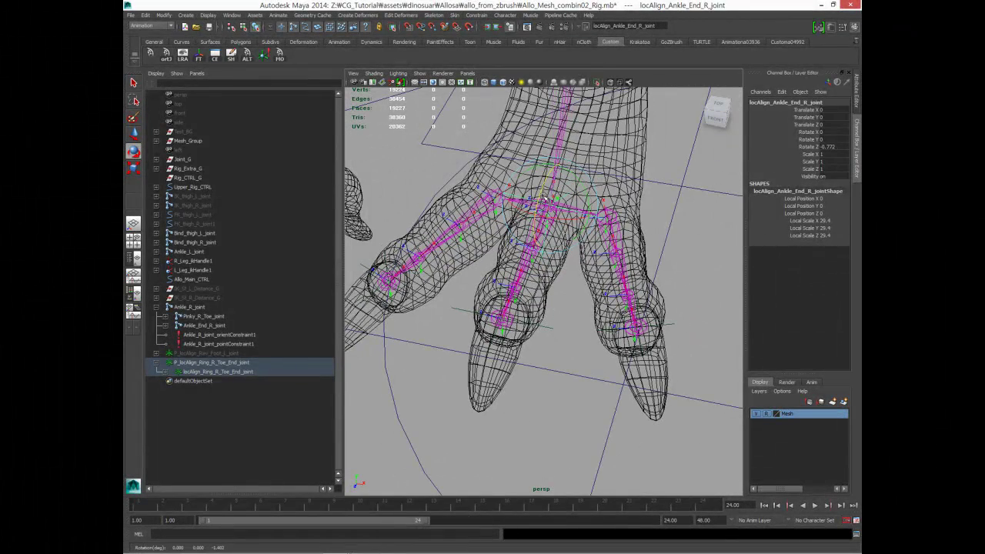
{"action": "mouse_move", "coordinate": [543, 199]}
{"action": "left_mouse_down", "text": "alt"}
{"action": "mouse_move", "coordinate": [543, 270]}
{"action": "mouse_move", "coordinate": [508, 299]}
{"action": "left_mouse_up", "text": "alt"}
{"action": "left_click", "coordinate": [158, 365]}
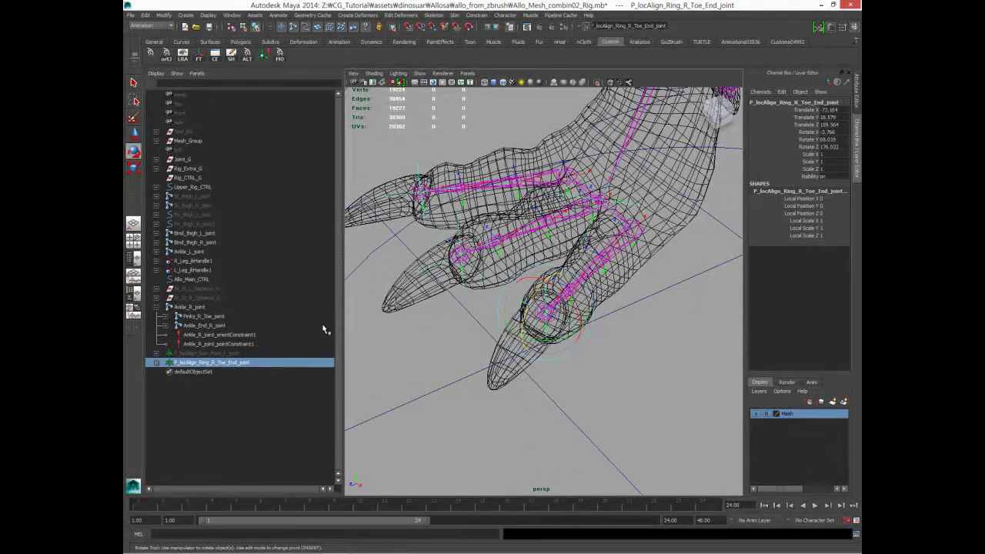
{"action": "right_click_drag", "start_coordinate": [487, 295], "coordinate": [488, 303], "text": "alt"}
{"action": "left_click", "coordinate": [487, 302]}
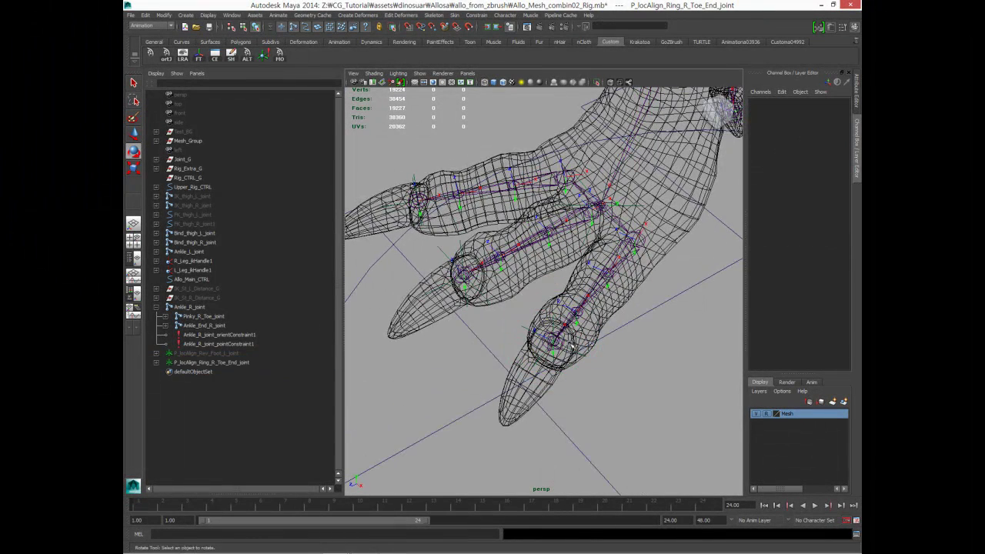
{"action": "left_click", "coordinate": [550, 347]}
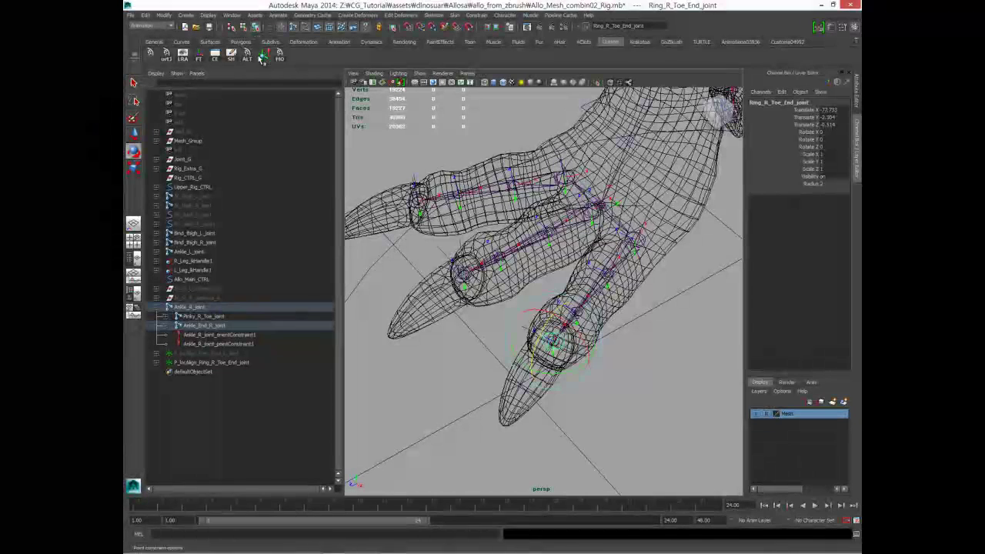
Create another ring toe end locator with Local Scale 15 and move it up the toe.
{"action": "left_click", "coordinate": [399, 159]}
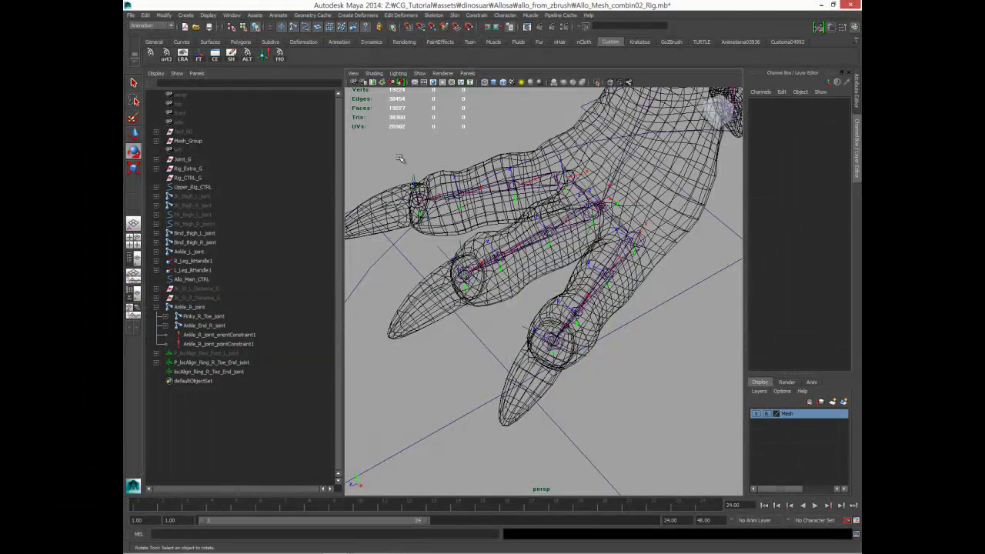
{"action": "left_click", "coordinate": [189, 371]}
{"action": "left_click_drag", "start_coordinate": [807, 221], "coordinate": [808, 235]}
{"action": "key", "text": "w"}
{"action": "mouse_move", "coordinate": [553, 339]}
{"action": "left_mouse_down"}
{"action": "mouse_move", "coordinate": [632, 252]}
{"action": "mouse_move", "coordinate": [540, 228]}
{"action": "left_mouse_up"}
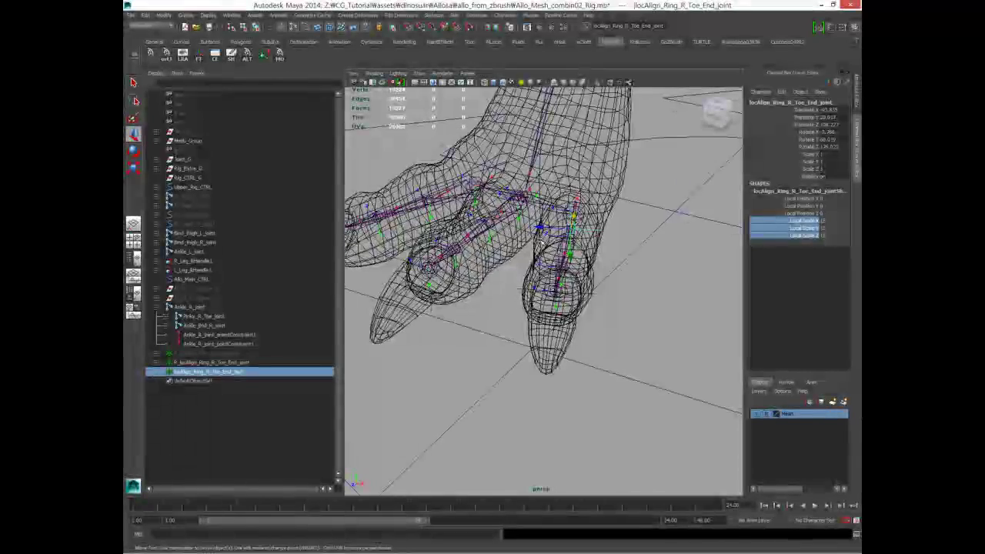
Bring back the Outliner and turn on P_locAlign_Rev_Foot_L_joint's visibility.
{"action": "key", "text": "space"}
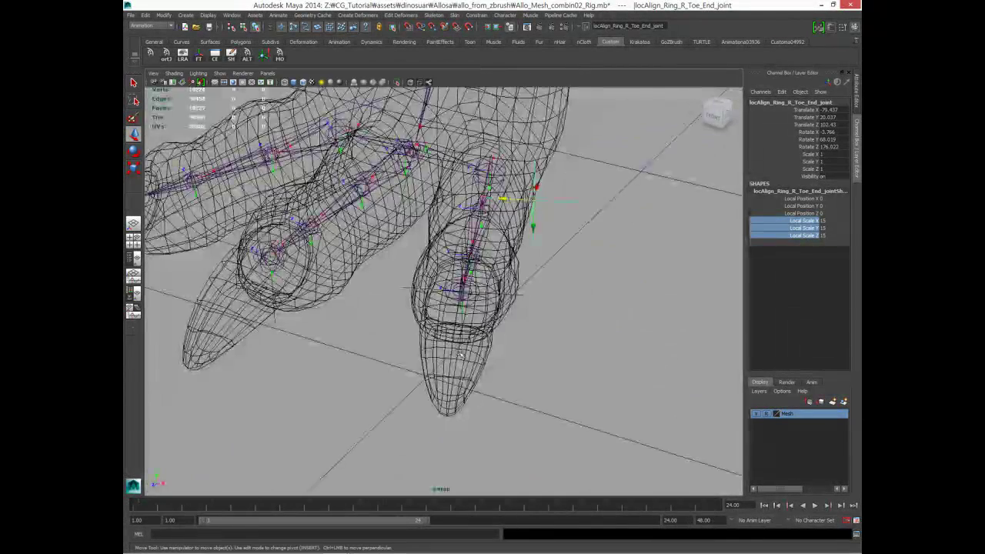
{"action": "mouse_move", "coordinate": [454, 232]}
{"action": "left_mouse_down", "text": "alt"}
{"action": "mouse_move", "coordinate": [412, 311]}
{"action": "mouse_move", "coordinate": [468, 234]}
{"action": "left_mouse_up", "text": "alt"}
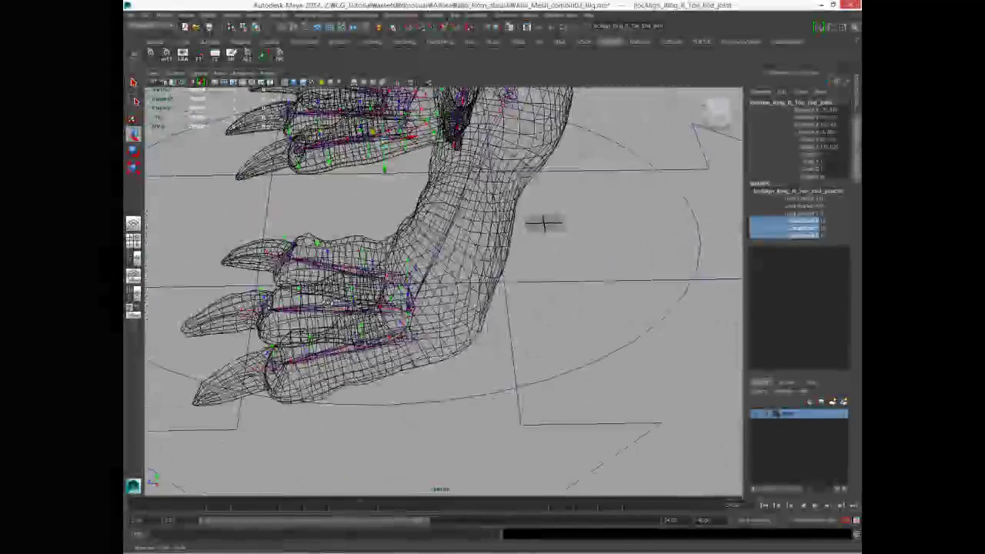
{"action": "left_click_drag", "start_coordinate": [326, 302], "coordinate": [402, 316], "text": "alt"}
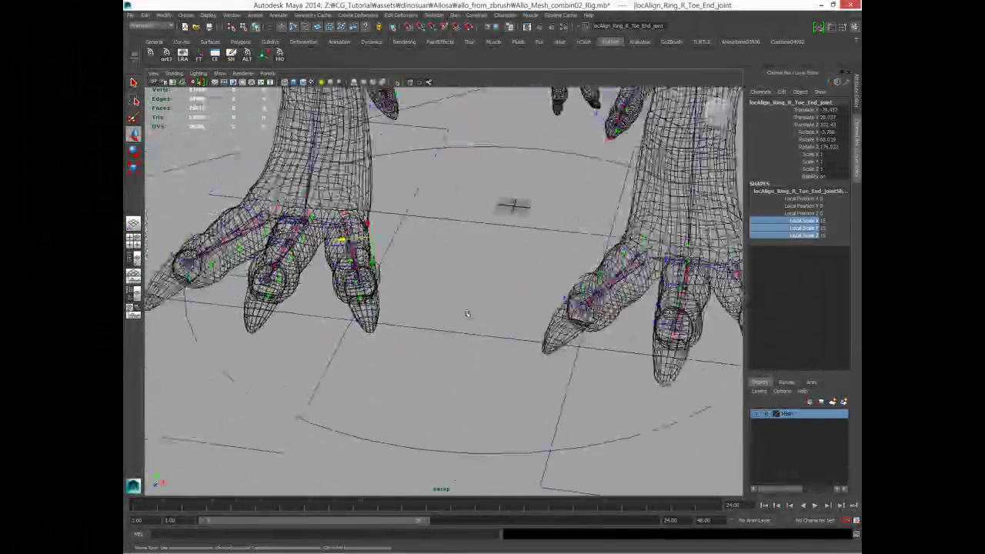
{"action": "left_click", "coordinate": [133, 256]}
{"action": "mouse_move", "coordinate": [402, 317]}
{"action": "left_mouse_down", "text": "alt"}
{"action": "mouse_move", "coordinate": [483, 334]}
{"action": "mouse_move", "coordinate": [539, 331]}
{"action": "left_mouse_up", "text": "alt"}
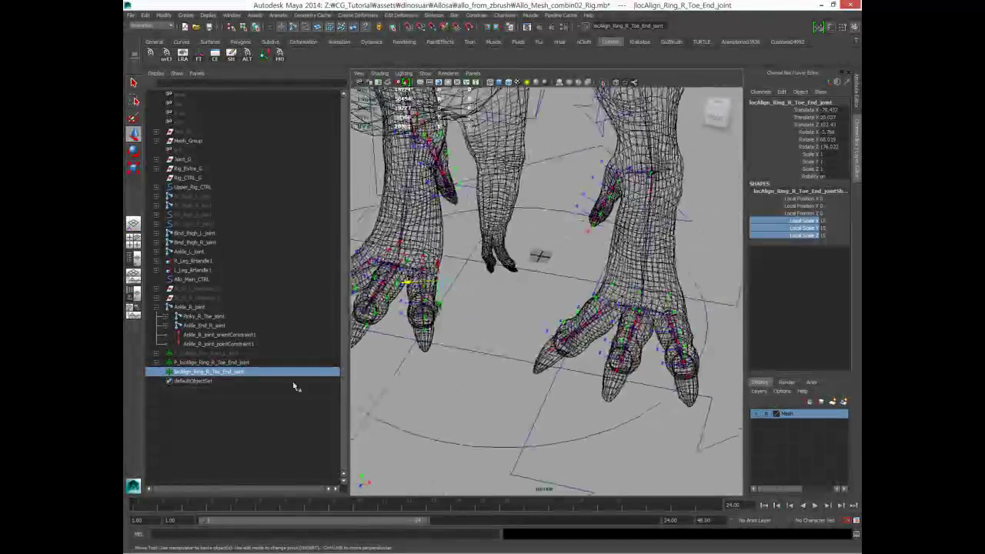
{"action": "left_click", "coordinate": [190, 353]}
{"action": "left_click", "coordinate": [820, 176]}
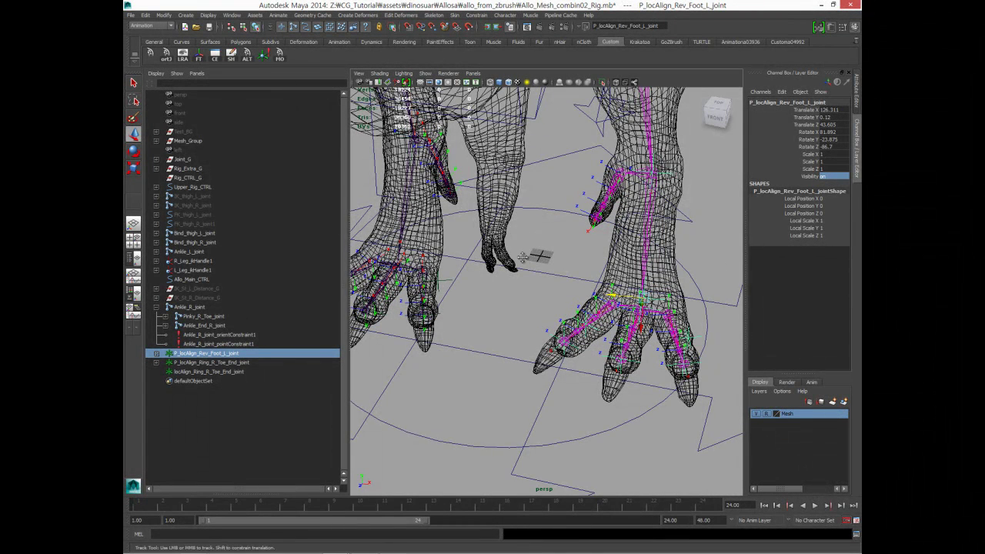
Mirror the left reverse-foot locator with MRT, creating P_locAlign_Rev_Foot_L_joint1.
{"action": "left_click_drag", "start_coordinate": [523, 258], "coordinate": [543, 260], "text": "alt"}
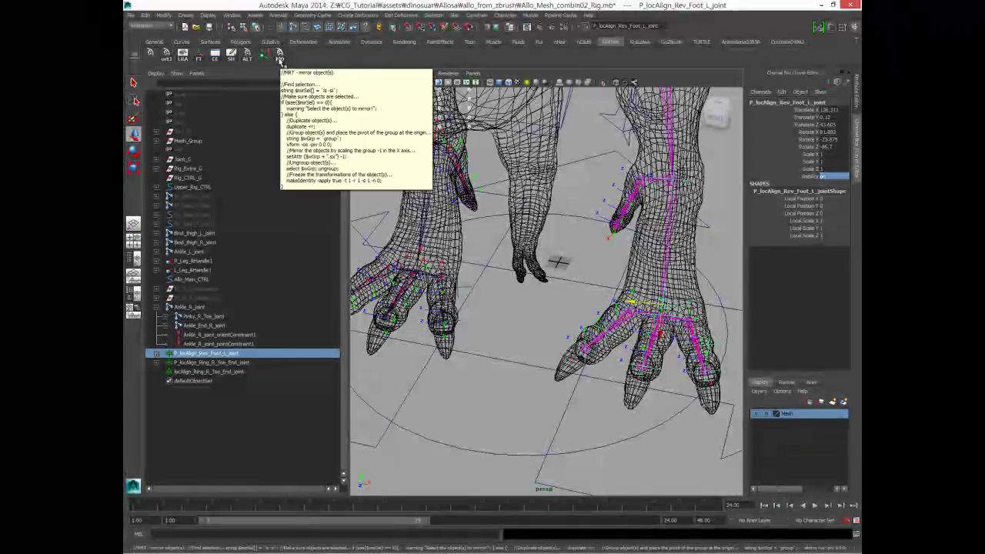
{"action": "left_click", "coordinate": [280, 62]}
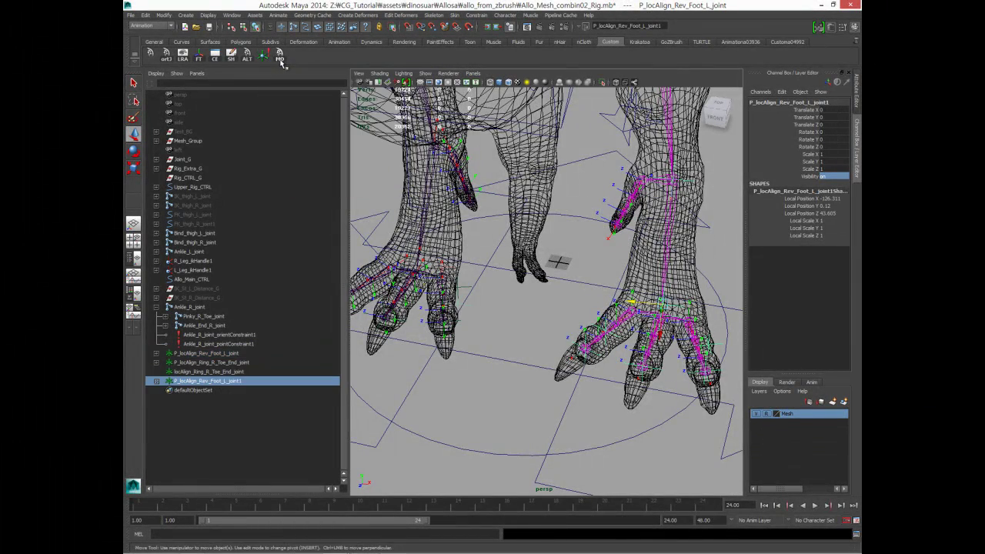
{"action": "mouse_move", "coordinate": [585, 292]}
{"action": "left_mouse_down", "text": "alt"}
{"action": "mouse_move", "coordinate": [626, 323]}
{"action": "mouse_move", "coordinate": [418, 348]}
{"action": "left_mouse_up", "text": "alt"}
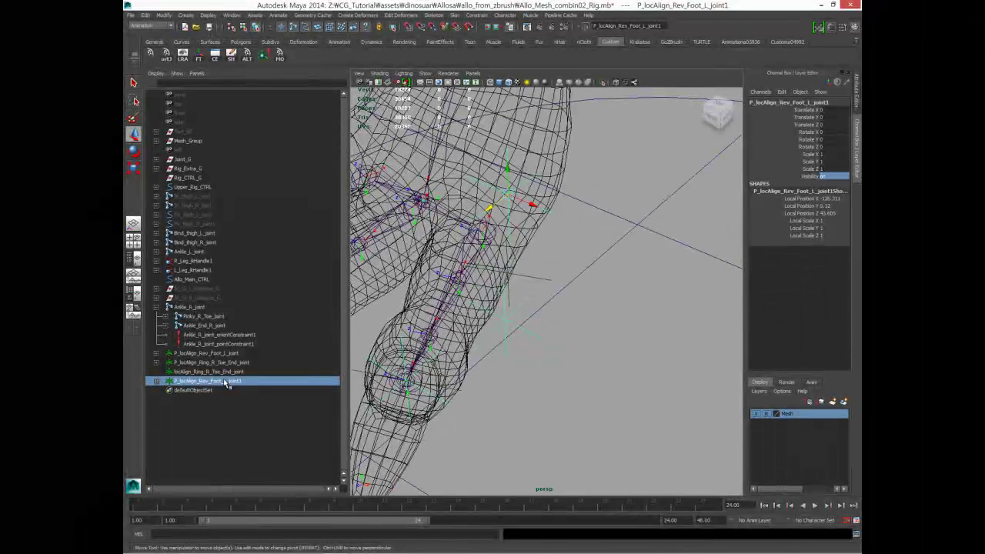
Add the mirrored locator to a new display layer, layer1, and clear the selection.
{"action": "left_click", "coordinate": [843, 401]}
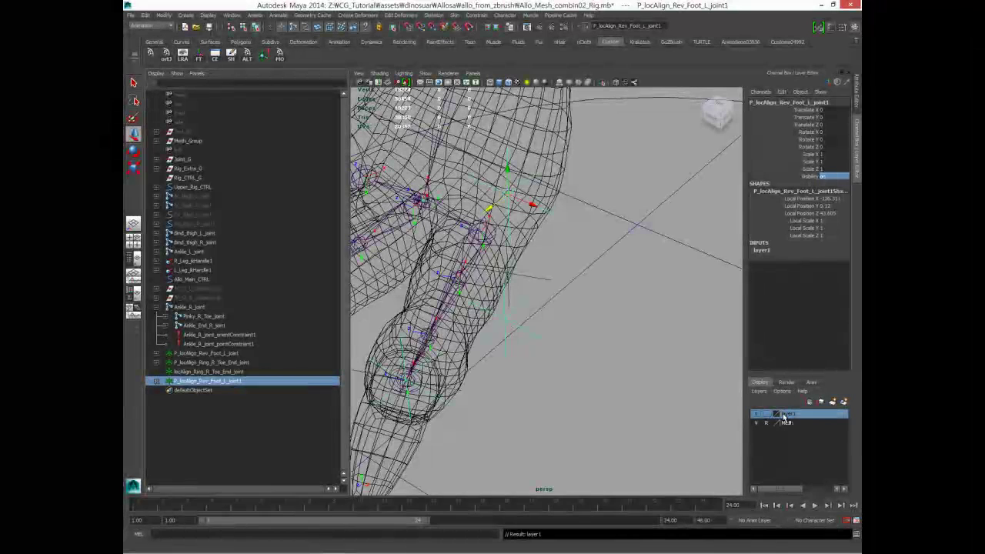
{"action": "right_click", "coordinate": [788, 416]}
{"action": "left_click", "coordinate": [794, 429]}
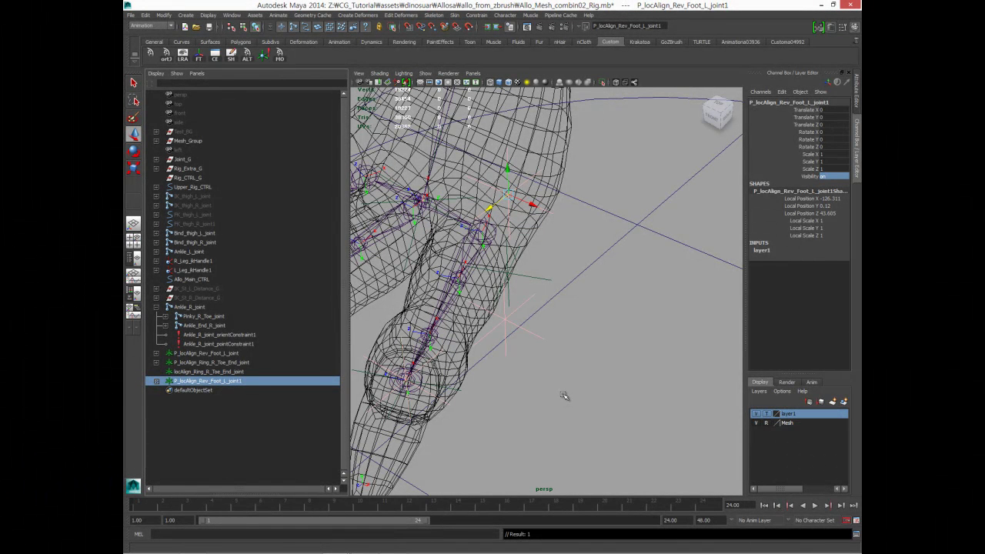
{"action": "left_click", "coordinate": [564, 396]}
Lower the ring-toe end locator and make layer1 a reference layer.
{"action": "left_click", "coordinate": [541, 284]}
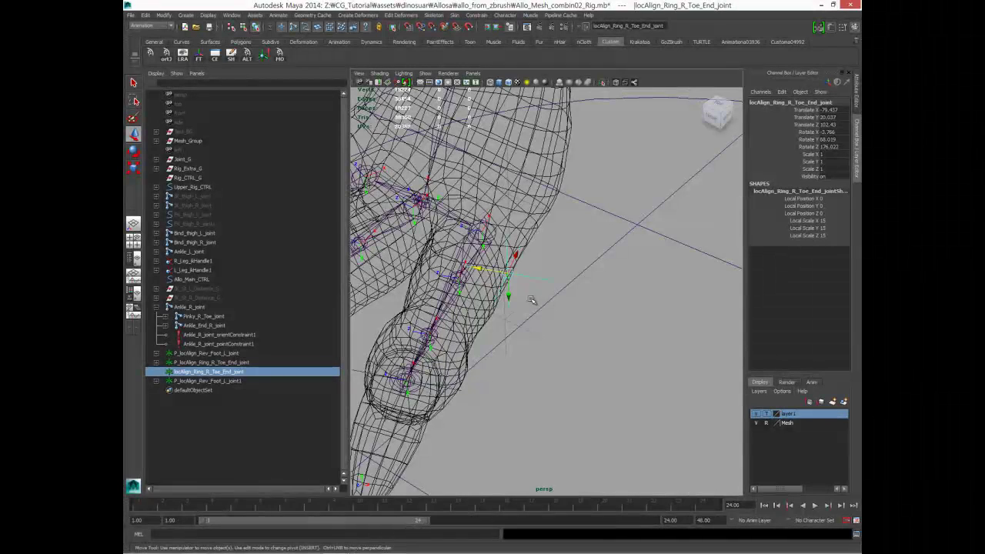
{"action": "left_click_drag", "start_coordinate": [505, 276], "coordinate": [508, 326]}
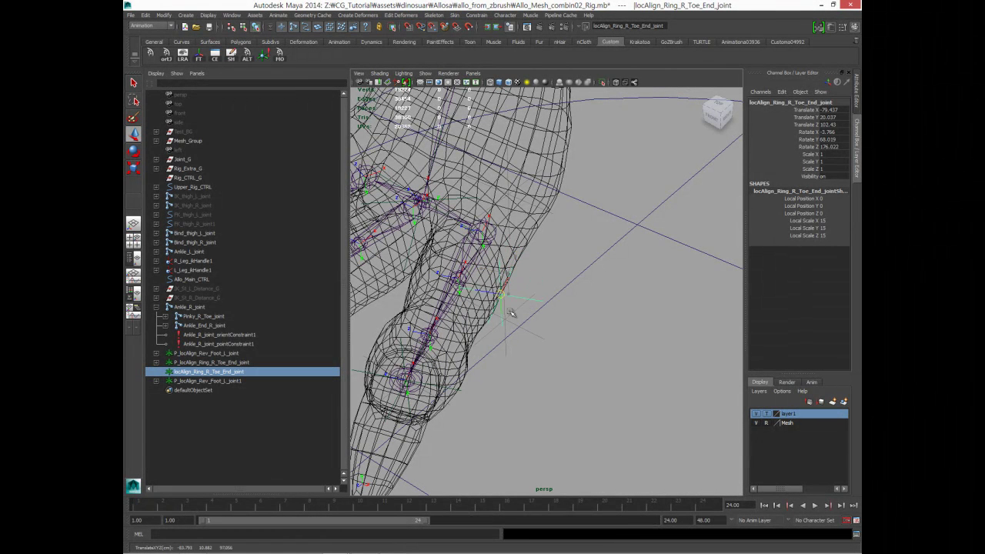
{"action": "left_click", "coordinate": [766, 414]}
{"action": "mouse_move", "coordinate": [492, 311]}
{"action": "left_mouse_down"}
{"action": "mouse_move", "coordinate": [507, 331]}
{"action": "mouse_move", "coordinate": [531, 331]}
{"action": "mouse_move", "coordinate": [508, 340]}
{"action": "left_mouse_up"}
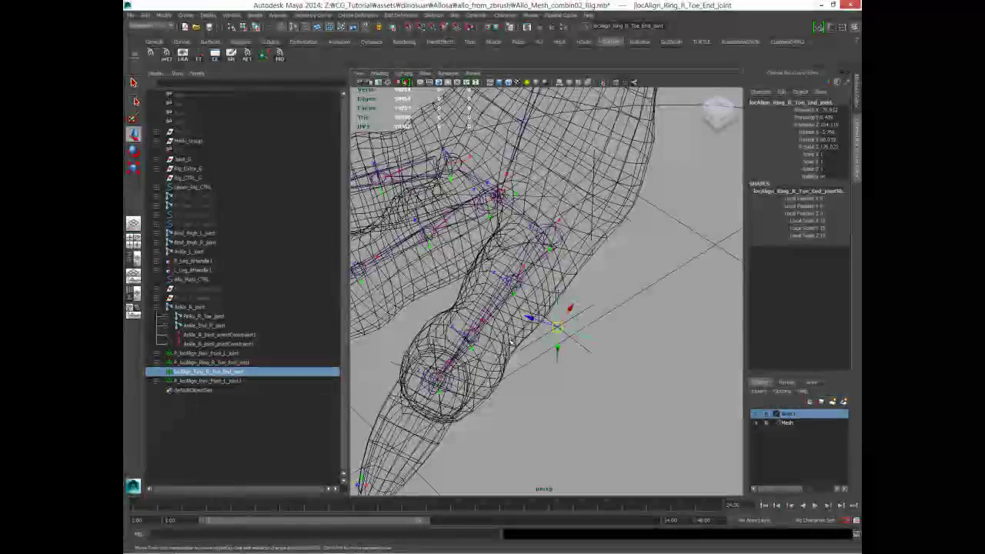
{"action": "mouse_move", "coordinate": [525, 342]}
{"action": "left_mouse_down", "text": "alt"}
{"action": "mouse_move", "coordinate": [503, 349]}
{"action": "mouse_move", "coordinate": [561, 331]}
{"action": "left_mouse_up", "text": "alt"}
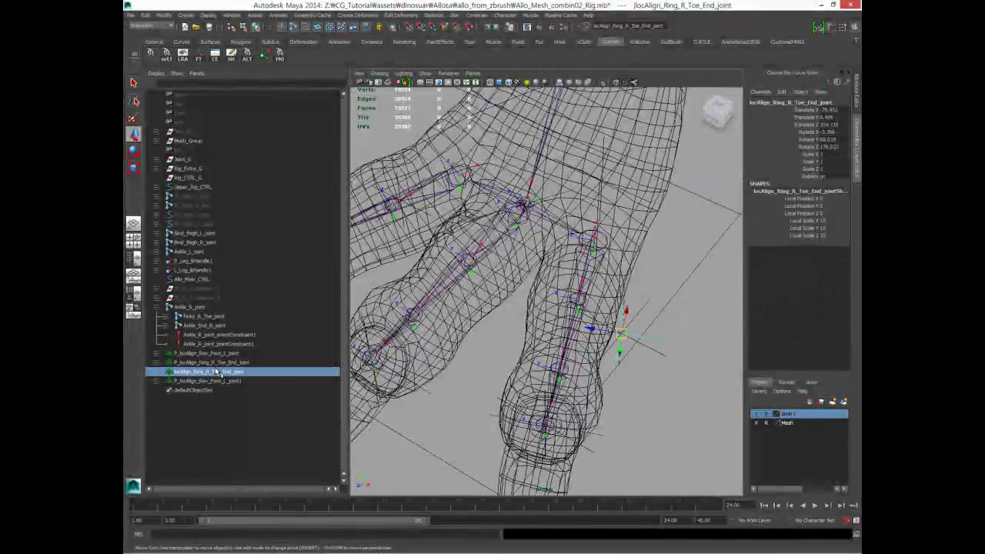
Create an aligned parent locator for the ring-toe locator named P_locAlign_Ring_R_Toe_End_joint1.
{"action": "left_click", "coordinate": [214, 382]}
{"action": "middle_click_drag", "start_coordinate": [215, 384], "coordinate": [219, 356]}
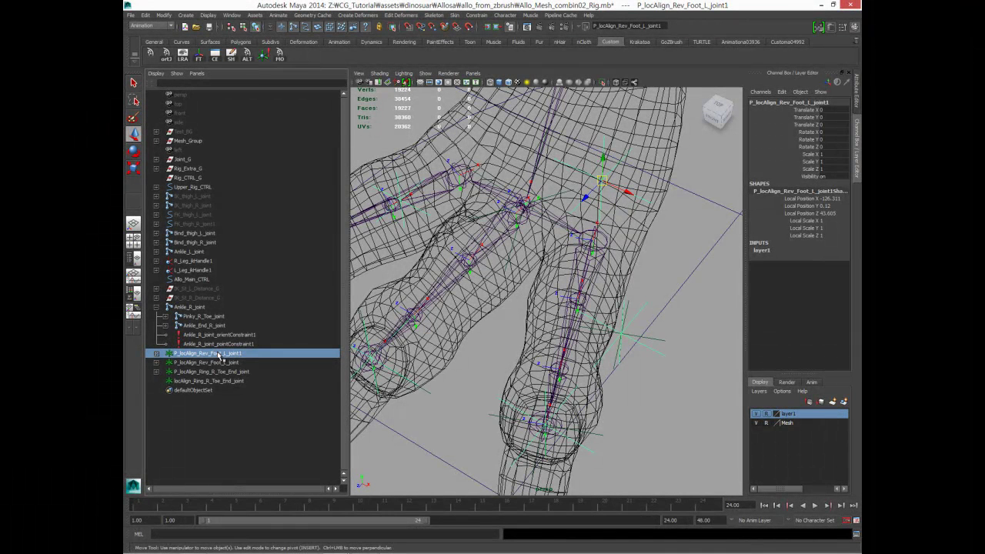
{"action": "left_click", "coordinate": [227, 380]}
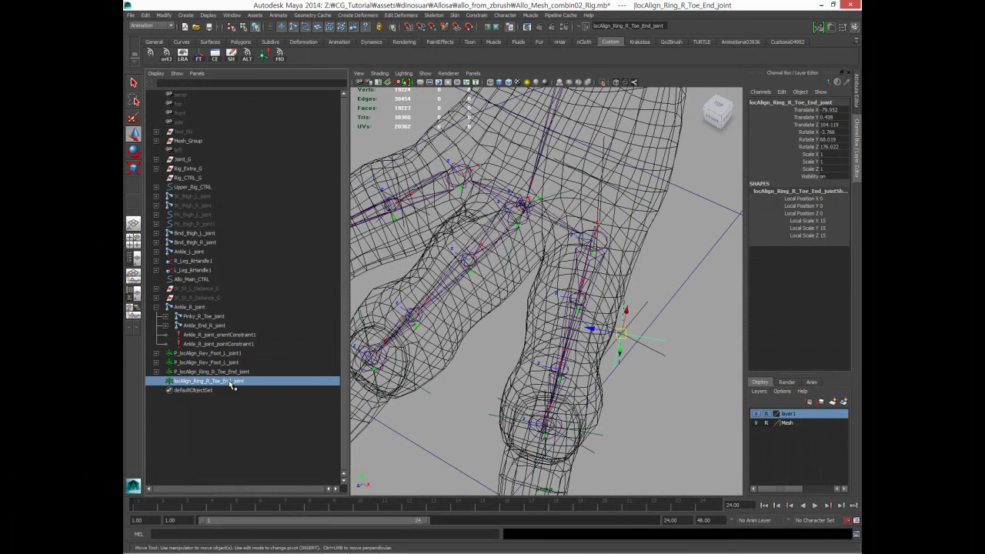
{"action": "left_click", "coordinate": [247, 53]}
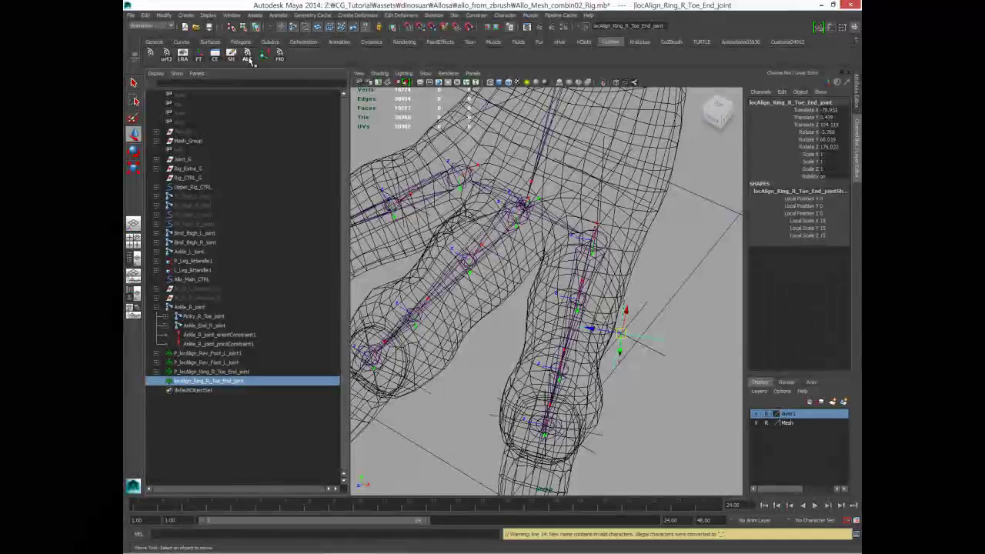
{"action": "left_click", "coordinate": [236, 390]}
{"action": "left_click", "coordinate": [773, 106]}
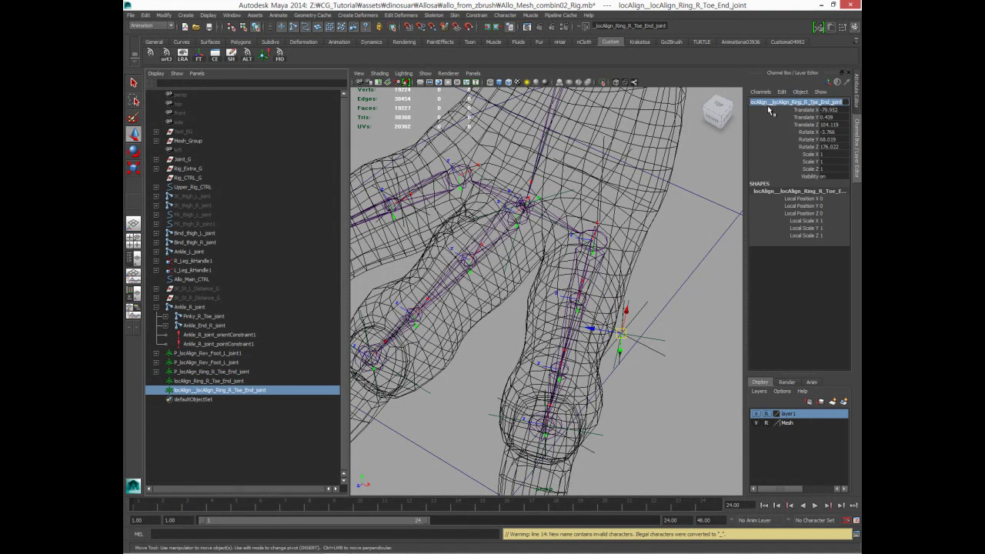
{"action": "left_click_drag", "start_coordinate": [771, 102], "coordinate": [749, 102]}
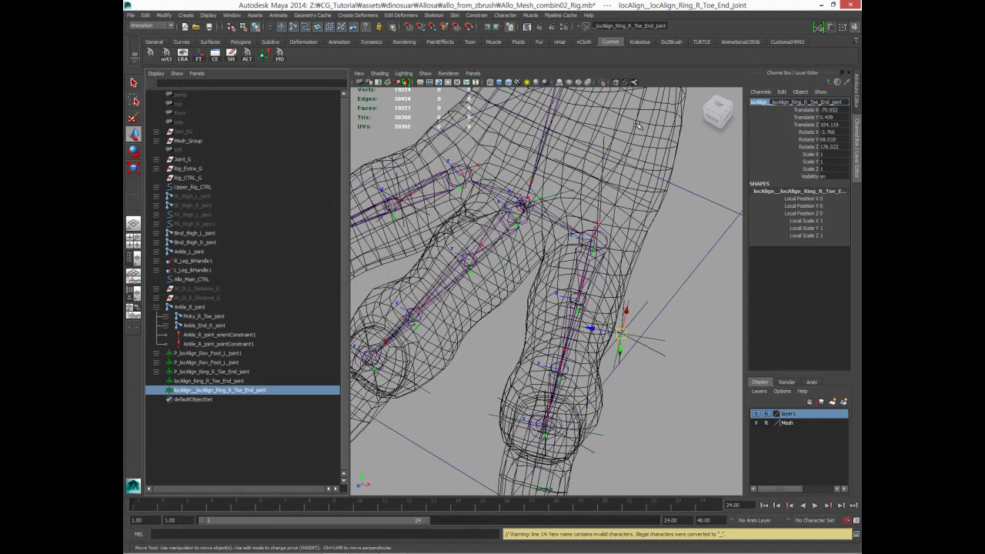
{"action": "type", "text": "P_"}
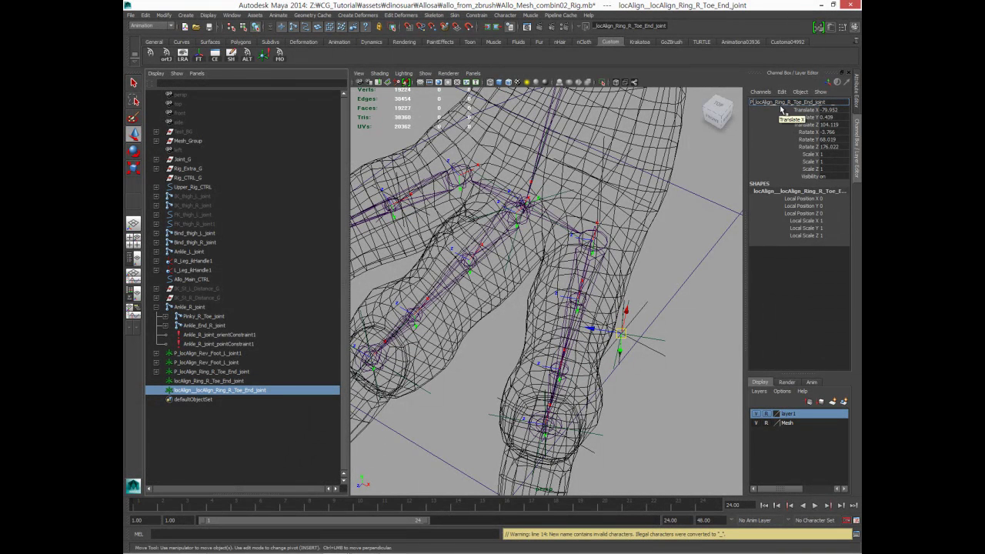
{"action": "key", "text": "Return"}
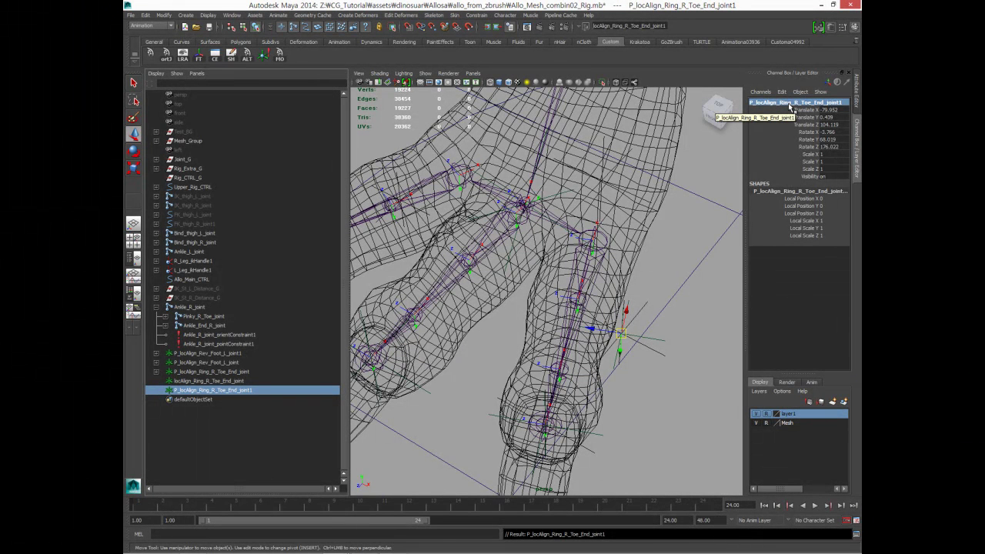
Rename the parent locator to P_locAlign_Side_L_Toe_End_joint1.
{"action": "double_click", "coordinate": [788, 103]}
{"action": "double_click", "coordinate": [782, 102]}
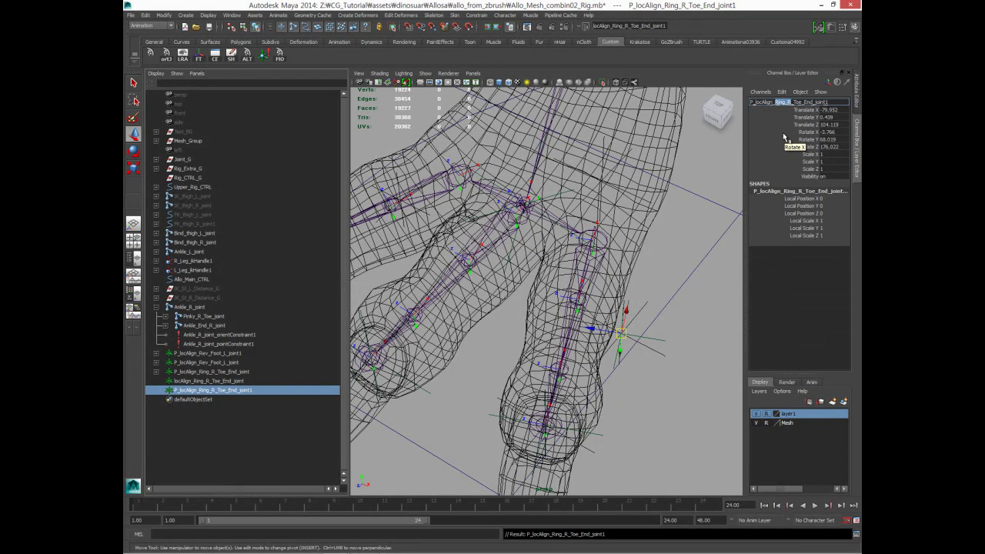
{"action": "type", "text": "S"}
{"action": "type", "text": "ide_"}
{"action": "type", "text": "L"}
{"action": "key", "text": "Return"}
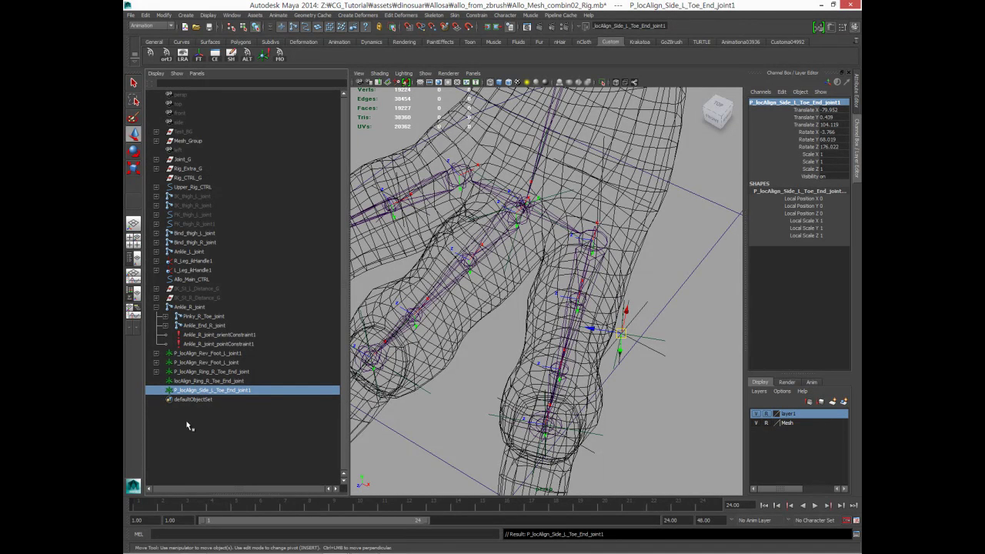
Rename the ring-toe end locator to locAlign_Side_L_Toe_End_joint.
{"action": "left_click", "coordinate": [207, 382]}
{"action": "left_click", "coordinate": [770, 101]}
{"action": "left_click", "coordinate": [769, 102]}
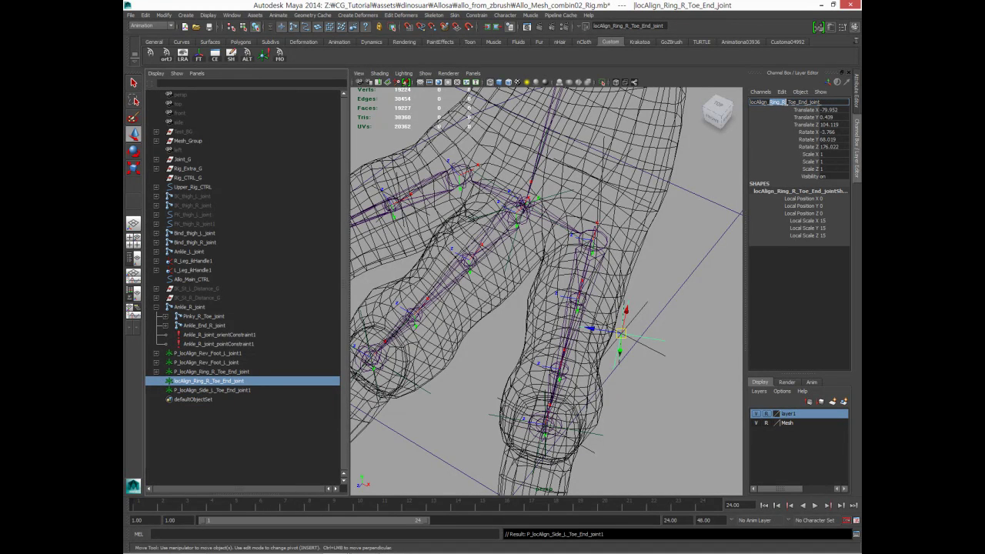
{"action": "type", "text": "Side_"}
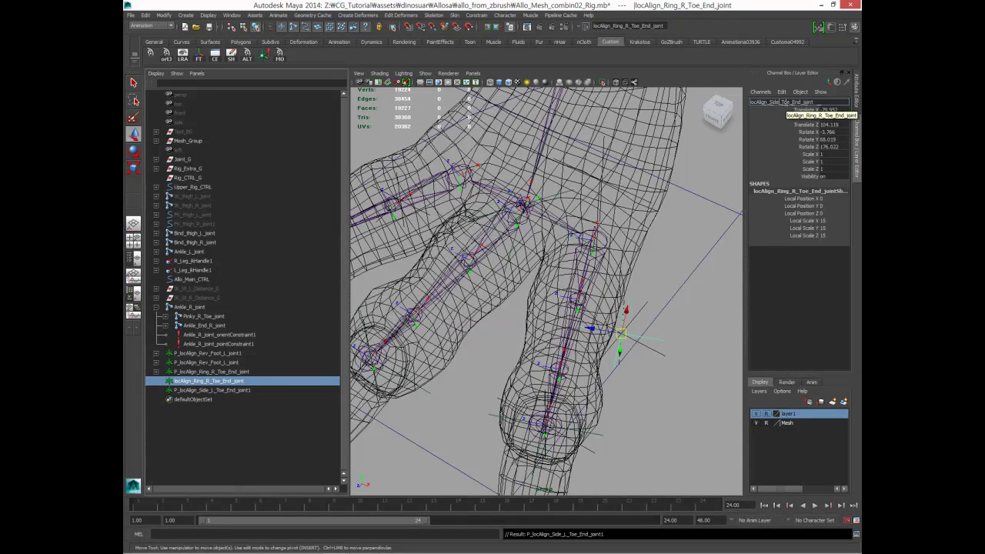
{"action": "type", "text": "L_"}
{"action": "key", "text": "Return"}
{"action": "left_click", "coordinate": [776, 104]}
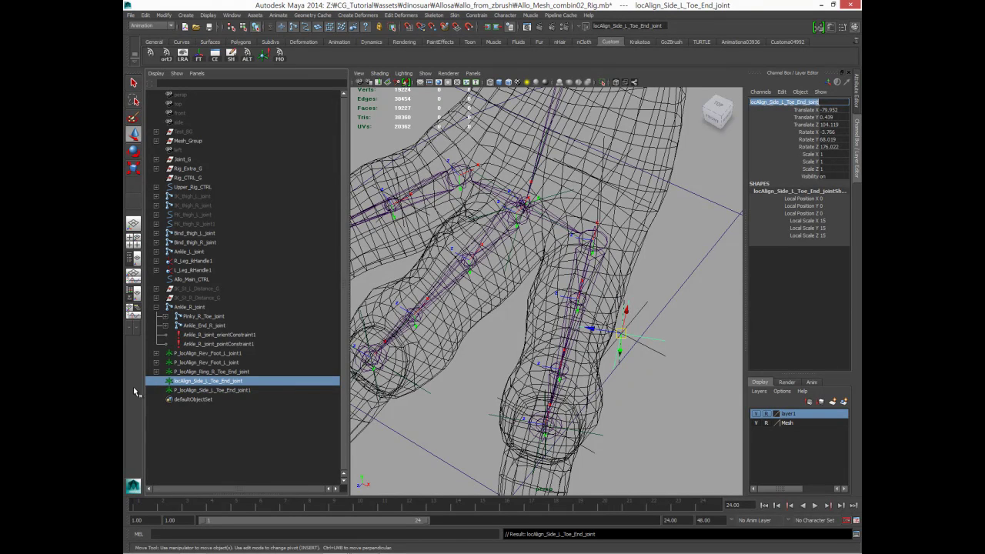
{"action": "left_click", "coordinate": [206, 372]}
Parent locAlign_Side_L_Toe_End_joint under P_locAlign_Side_L_Toe_End_joint1 in the Outliner.
{"action": "left_click", "coordinate": [208, 380]}
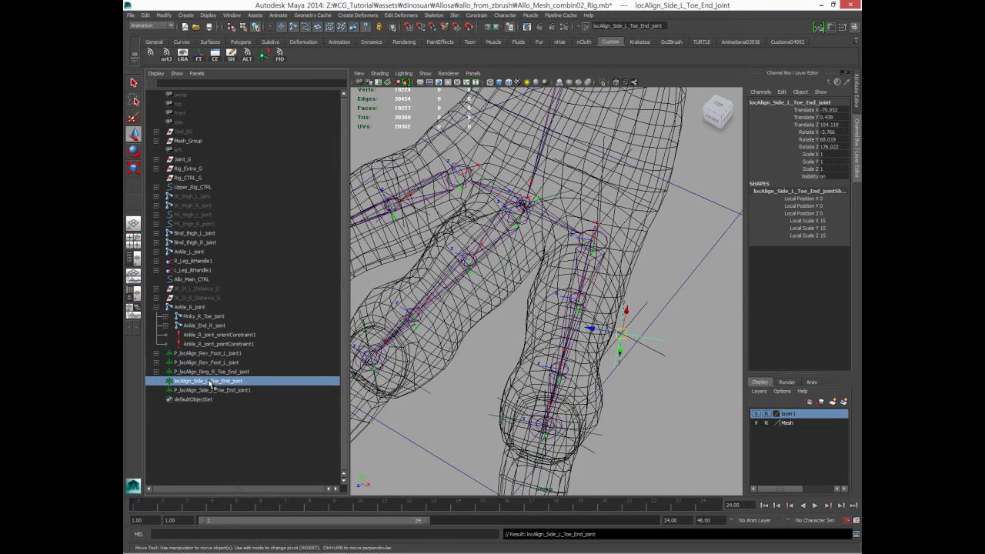
{"action": "middle_click_drag", "start_coordinate": [209, 390], "coordinate": [211, 390]}
{"action": "left_click", "coordinate": [212, 382]}
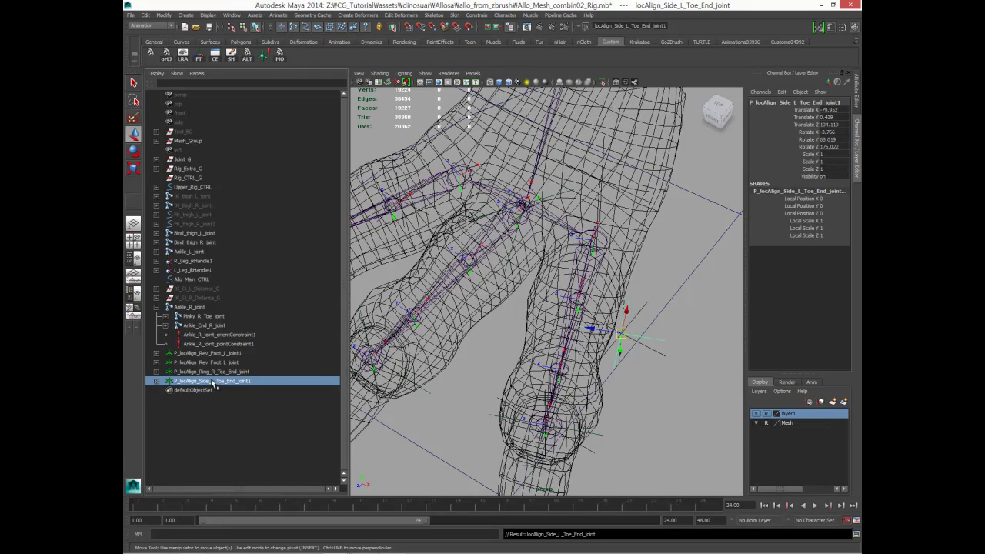
{"action": "left_click", "coordinate": [156, 381]}
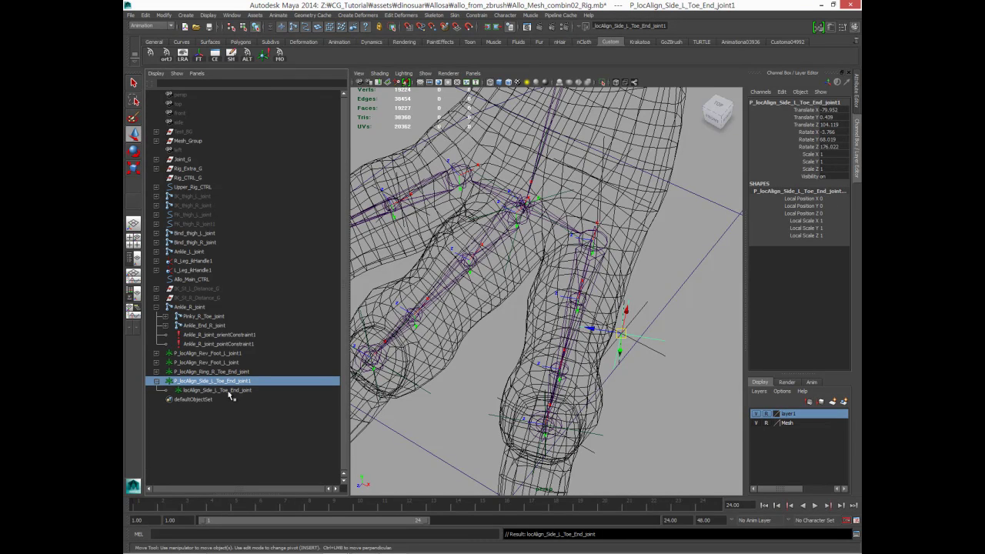
{"action": "left_click", "coordinate": [231, 390]}
{"action": "left_click", "coordinate": [201, 382]}
{"action": "key", "text": "ctrl+a"}
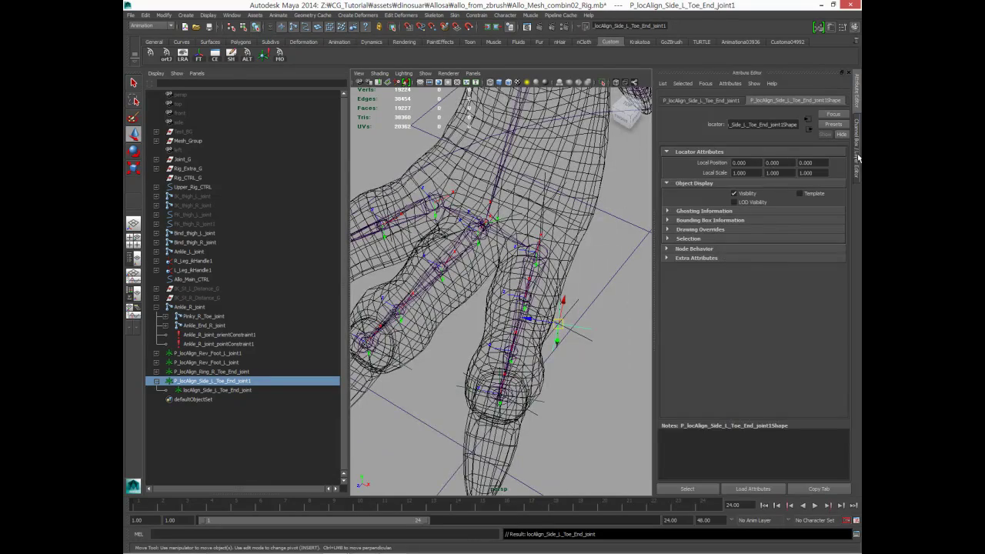
{"action": "left_click", "coordinate": [858, 157]}
{"action": "mouse_move", "coordinate": [465, 370]}
{"action": "left_mouse_down", "text": "alt"}
{"action": "mouse_move", "coordinate": [385, 395]}
{"action": "mouse_move", "coordinate": [515, 387]}
{"action": "left_mouse_up", "text": "alt"}
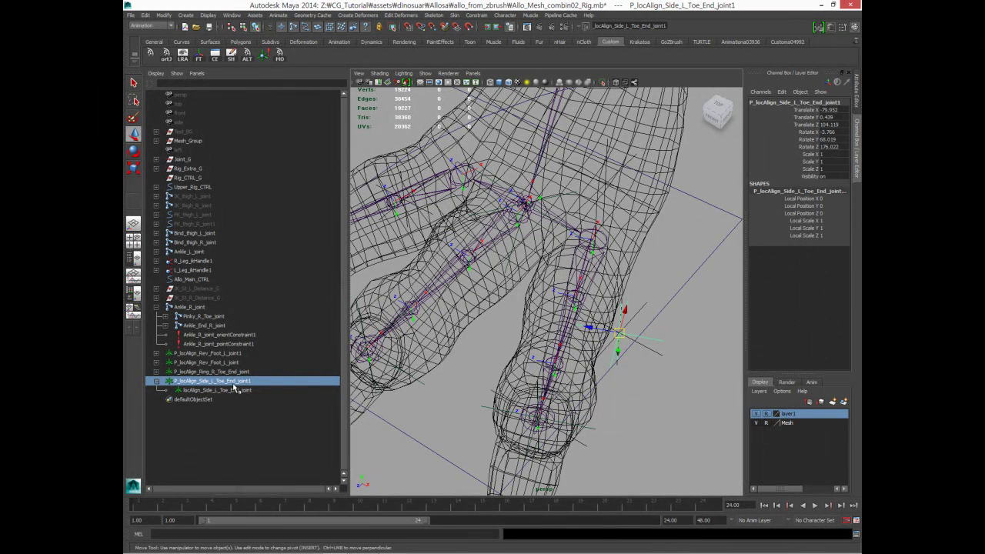
Replace the P_ prefix with Temp_, naming the copy Temp_locAlign_Rev_Foot_L_joint1.
{"action": "left_click", "coordinate": [194, 372]}
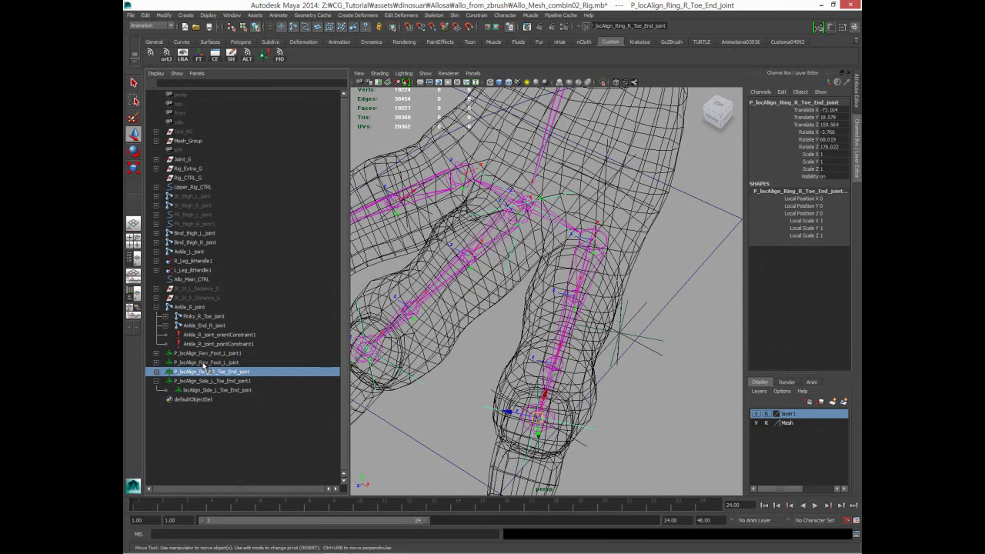
{"action": "left_click", "coordinate": [204, 353]}
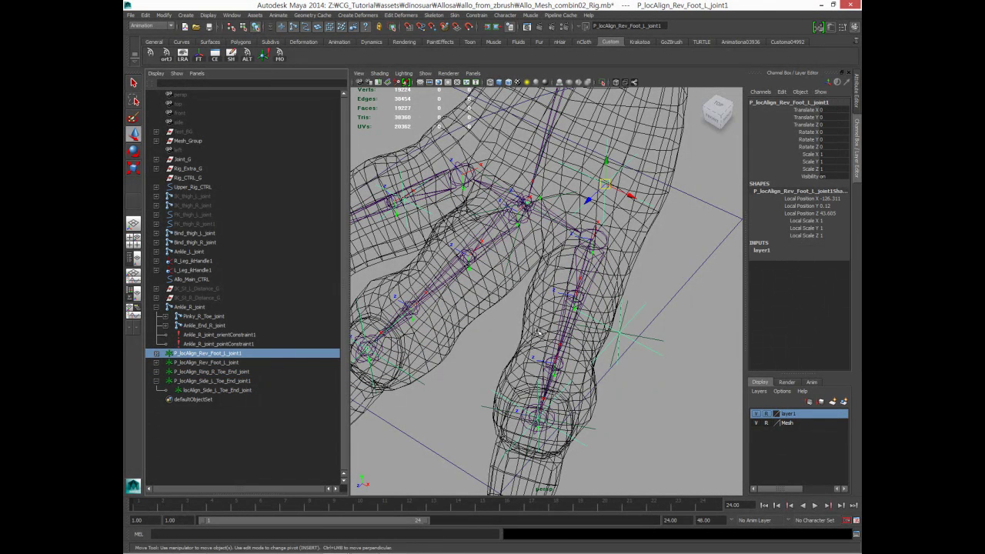
{"action": "double_click", "coordinate": [774, 102]}
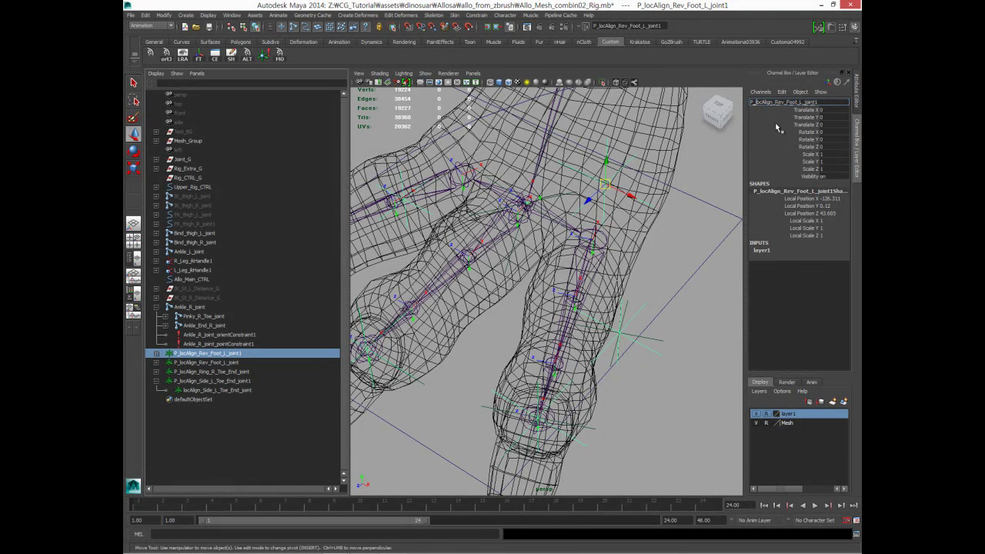
{"action": "key", "text": "Delete"}
{"action": "key", "text": "Delete"}
{"action": "type", "text": "Temp_"}
{"action": "key", "text": "Return"}
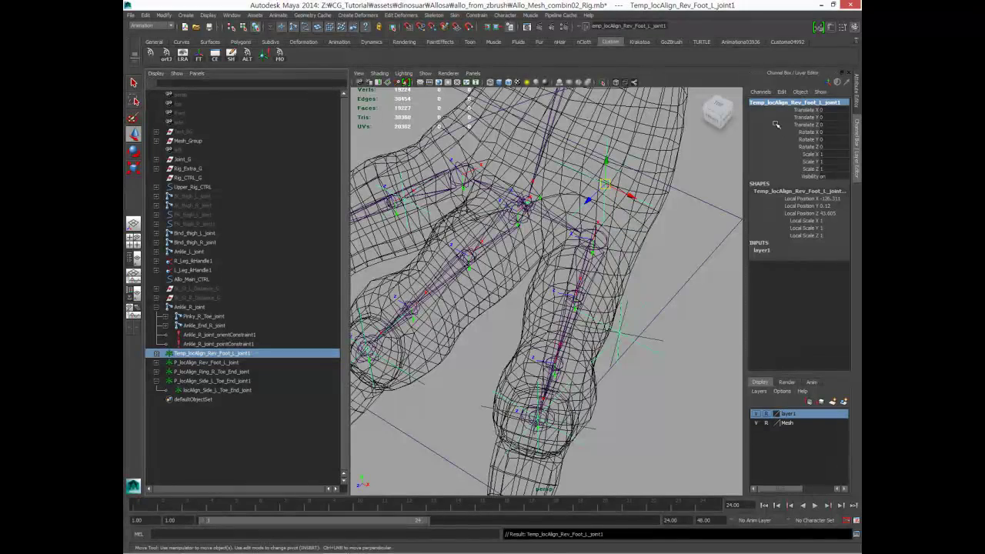
{"action": "left_click", "coordinate": [193, 362]}
{"action": "right_click_drag", "start_coordinate": [542, 327], "coordinate": [365, 275], "text": "alt"}
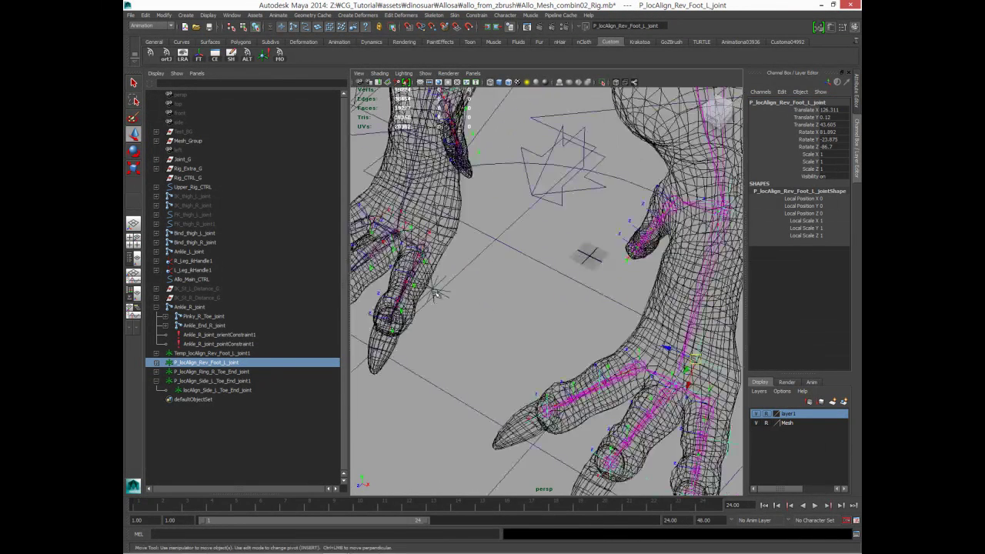
Hide the selected joint and parent P_locAlign_Ring_R_Toe_End_joint under locAlign_Side_L_Toe_End_joint, undoing a stray rotation.
{"action": "key", "text": "ctrl+h"}
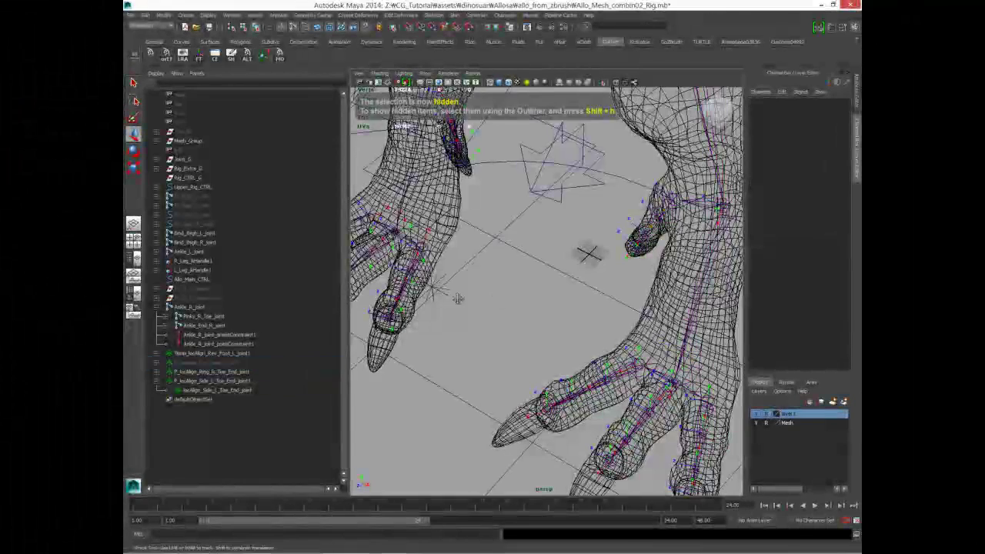
{"action": "left_click_drag", "start_coordinate": [450, 299], "coordinate": [593, 354], "text": "alt"}
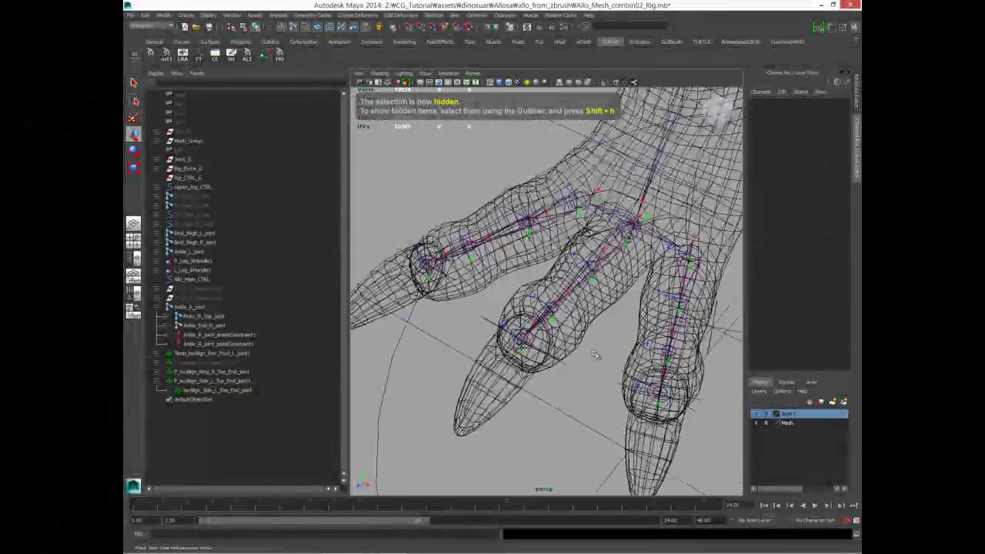
{"action": "right_click_drag", "start_coordinate": [594, 354], "coordinate": [554, 331], "text": "alt"}
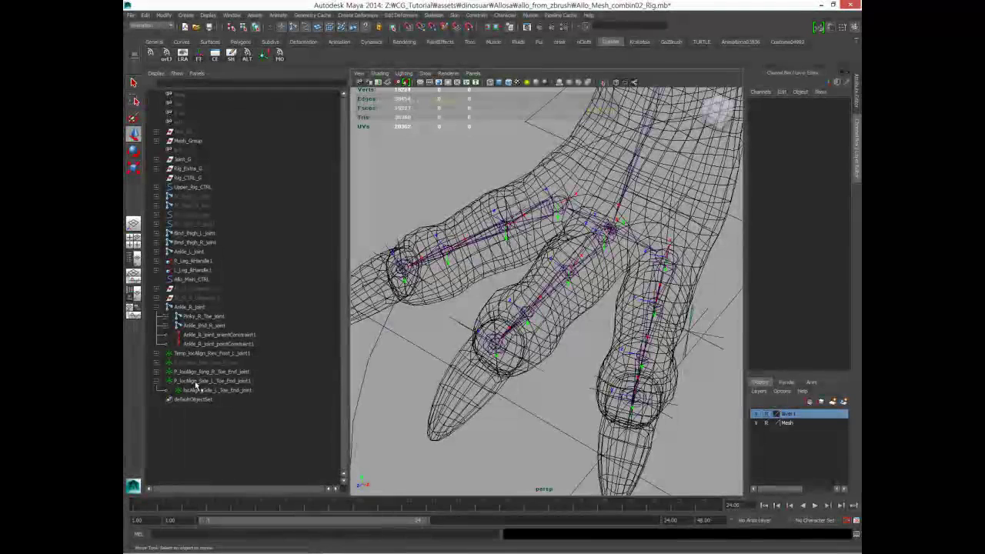
{"action": "left_click", "coordinate": [197, 380]}
{"action": "left_click", "coordinate": [201, 390]}
{"action": "left_click", "coordinate": [198, 380]}
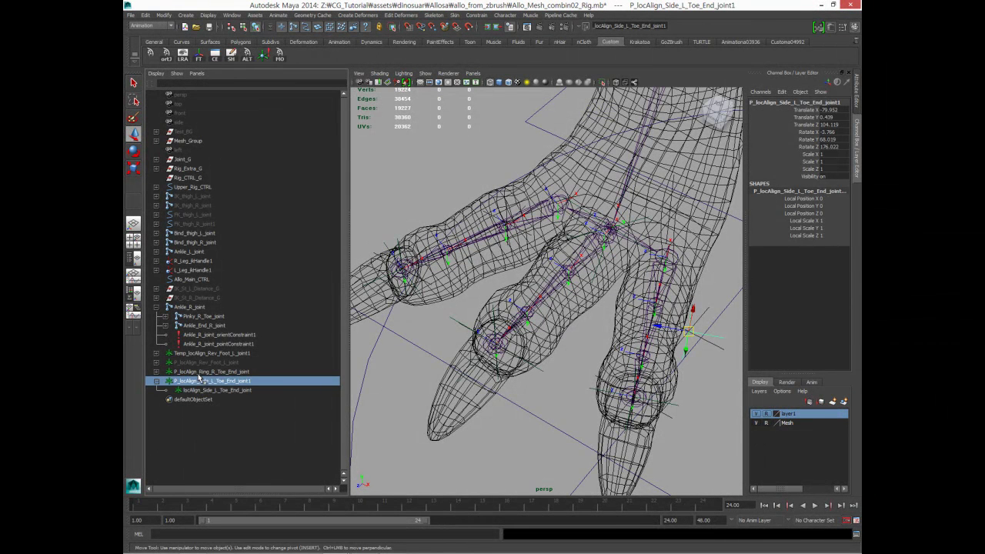
{"action": "key", "text": "Up"}
{"action": "key", "text": "Down"}
{"action": "key", "text": "Up"}
{"action": "middle_click_drag", "start_coordinate": [201, 373], "coordinate": [204, 387]}
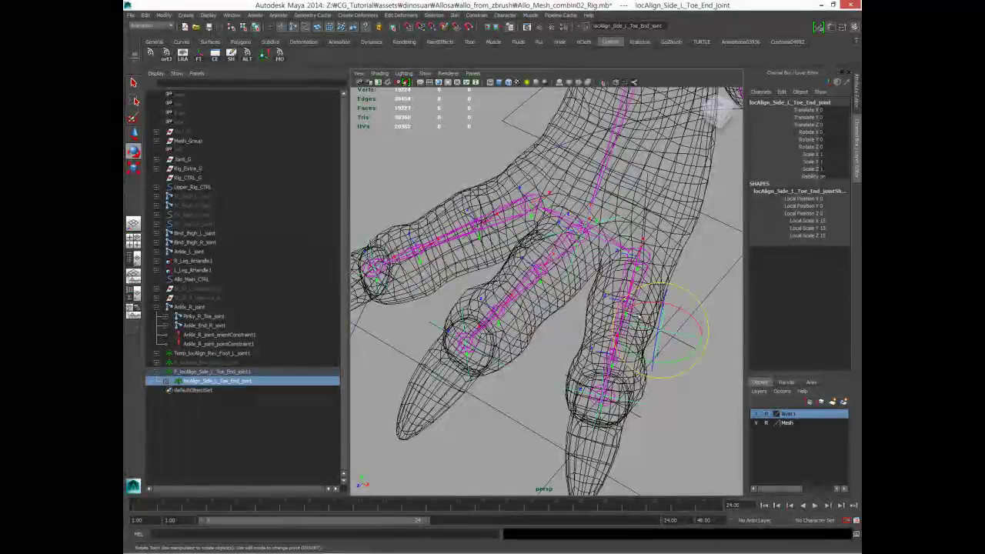
{"action": "left_click_drag", "start_coordinate": [640, 310], "coordinate": [635, 306]}
{"action": "key", "text": "ctrl+z"}
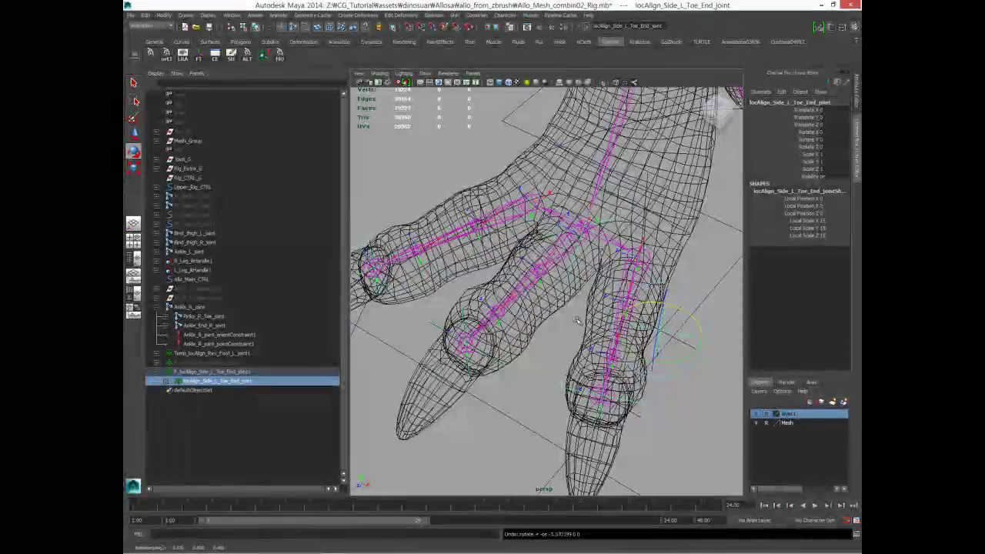
{"action": "mouse_move", "coordinate": [538, 293]}
{"action": "left_mouse_down", "text": "alt"}
{"action": "mouse_move", "coordinate": [585, 261]}
{"action": "mouse_move", "coordinate": [548, 336]}
{"action": "mouse_move", "coordinate": [508, 323]}
{"action": "left_mouse_up", "text": "alt"}
Create an aligned locator at Index_R_Toe_End_joint, scale it to 18.3, and move it beside the toe.
{"action": "left_click", "coordinate": [515, 381]}
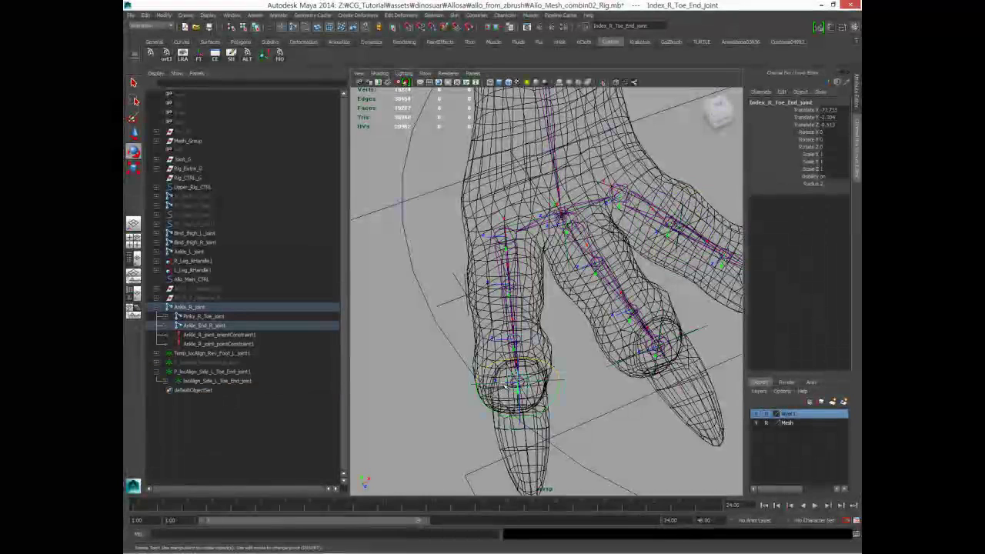
{"action": "left_click", "coordinate": [247, 55]}
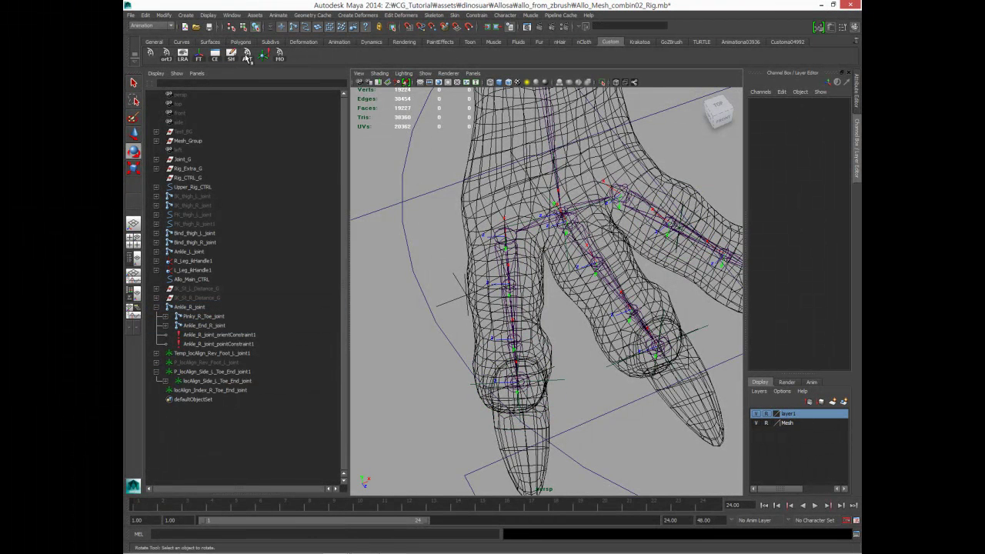
{"action": "left_click", "coordinate": [208, 390]}
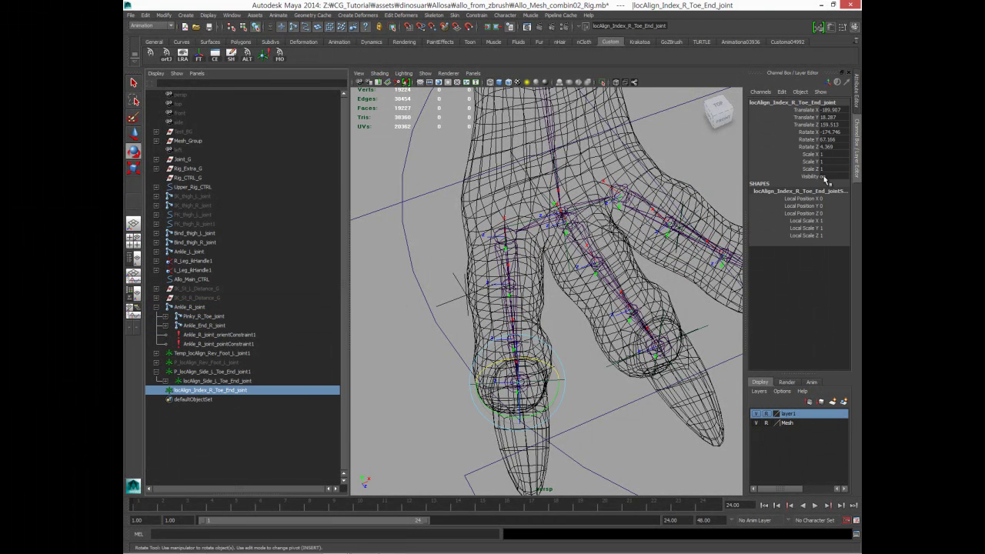
{"action": "left_click_drag", "start_coordinate": [804, 221], "coordinate": [804, 236]}
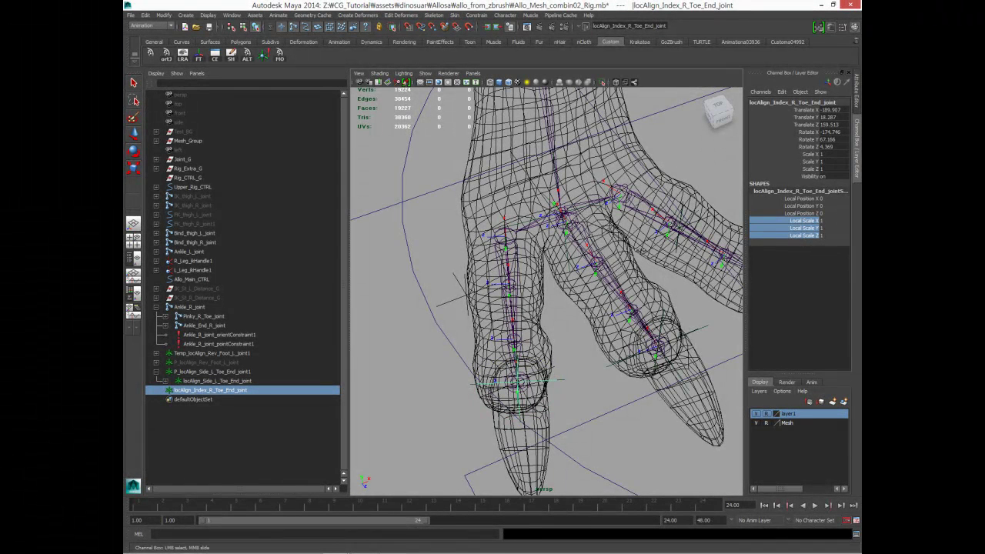
{"action": "key", "text": "w"}
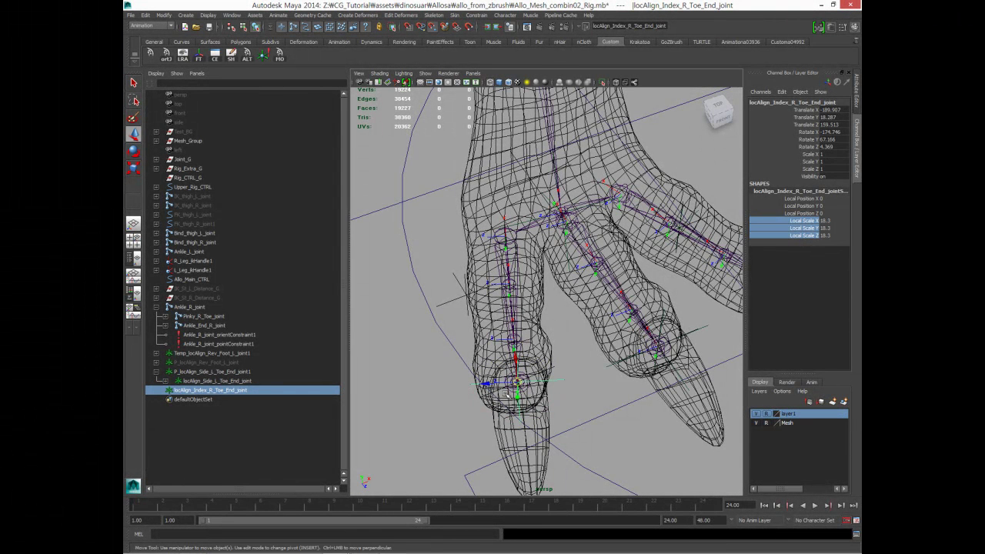
{"action": "mouse_move", "coordinate": [501, 394]}
{"action": "left_mouse_down"}
{"action": "mouse_move", "coordinate": [453, 308]}
{"action": "mouse_move", "coordinate": [520, 331]}
{"action": "mouse_move", "coordinate": [505, 338]}
{"action": "mouse_move", "coordinate": [501, 359]}
{"action": "left_mouse_up"}
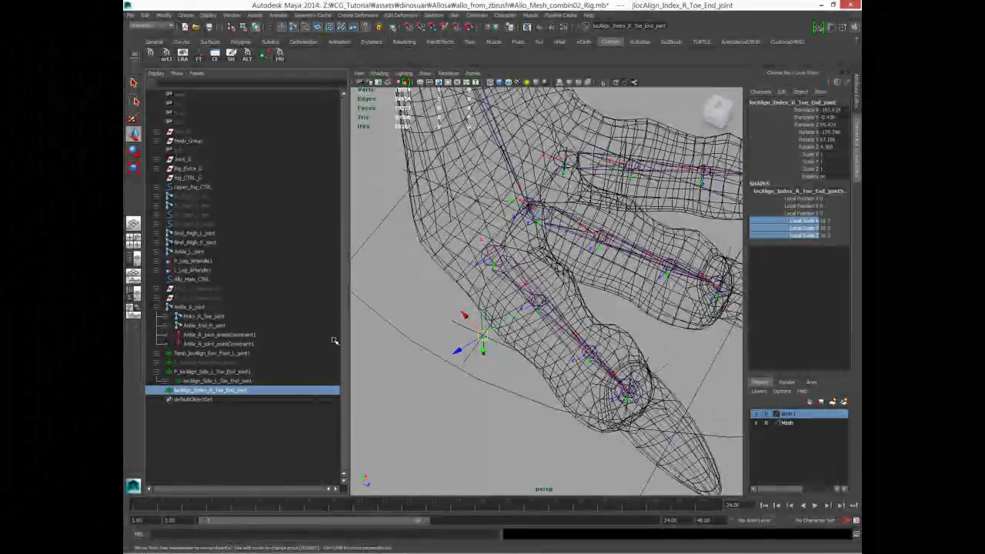
Rename the new locator to locAlign_Side_R_Toe_End_joint.
{"action": "double_click", "coordinate": [778, 102]}
{"action": "left_click_drag", "start_coordinate": [769, 102], "coordinate": [787, 102]}
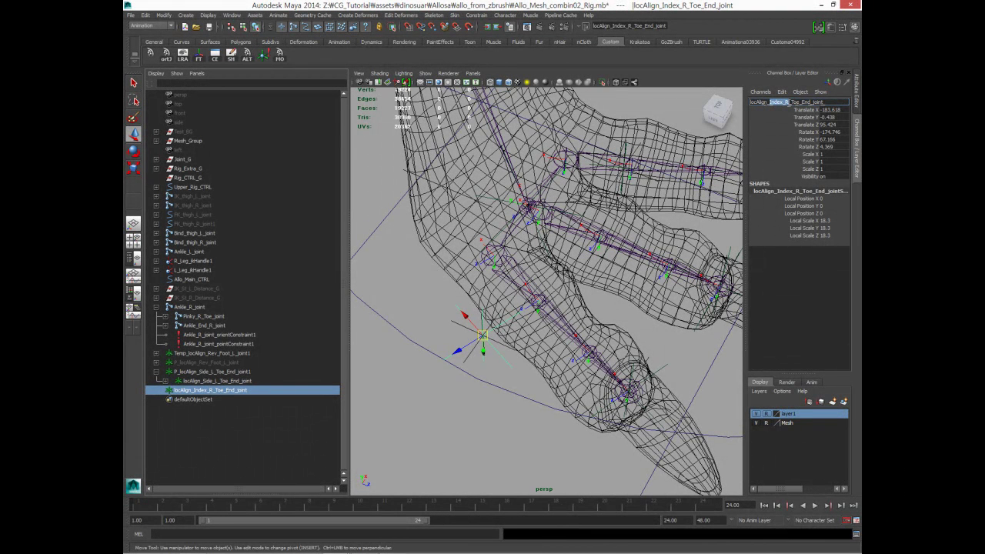
{"action": "type", "text": "Side_"}
{"action": "key", "text": "Return"}
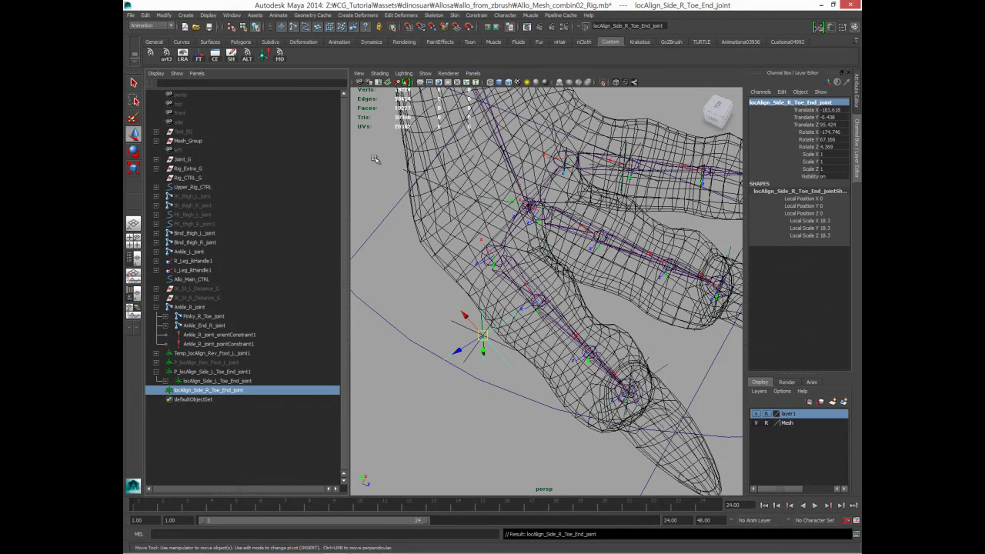
Create a parent locator for the side-toe locator named P_locAlign_Side_R_Toe_End_joint.
{"action": "left_click", "coordinate": [247, 57]}
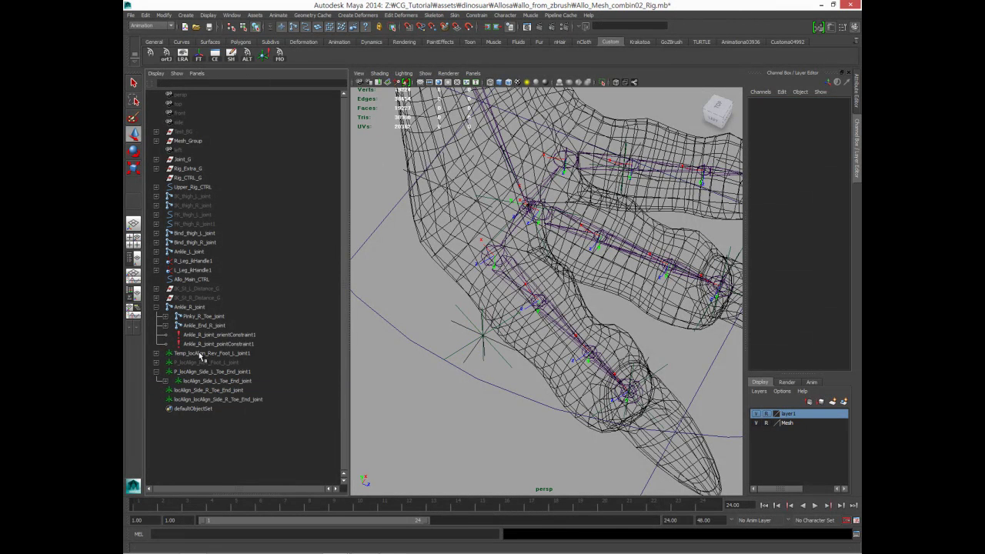
{"action": "left_click", "coordinate": [204, 400]}
{"action": "left_click", "coordinate": [771, 104]}
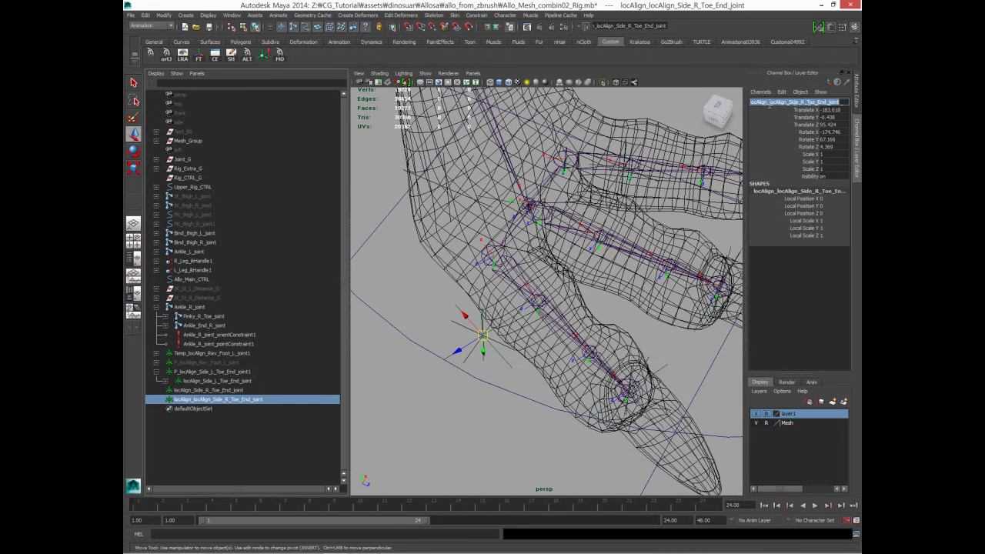
{"action": "key", "text": "BackSpace"}
{"action": "key", "text": "BackSpace"}
{"action": "key", "text": "BackSpace"}
{"action": "type", "text": "P_"}
{"action": "key", "text": "Return"}
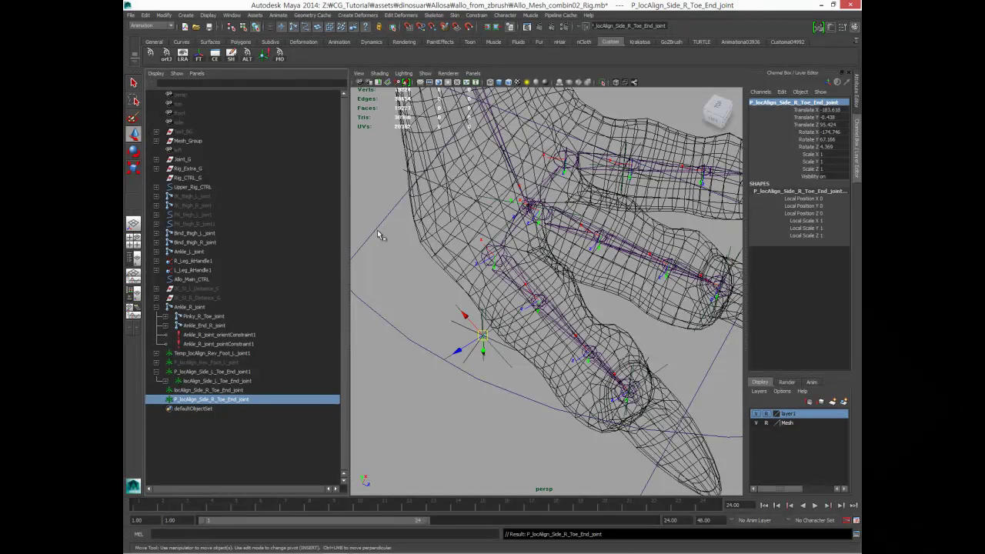
Parent locAlign_Side_R_Toe_End_joint under P_locAlign_Side_R_Toe_End_joint.
{"action": "left_click", "coordinate": [188, 391]}
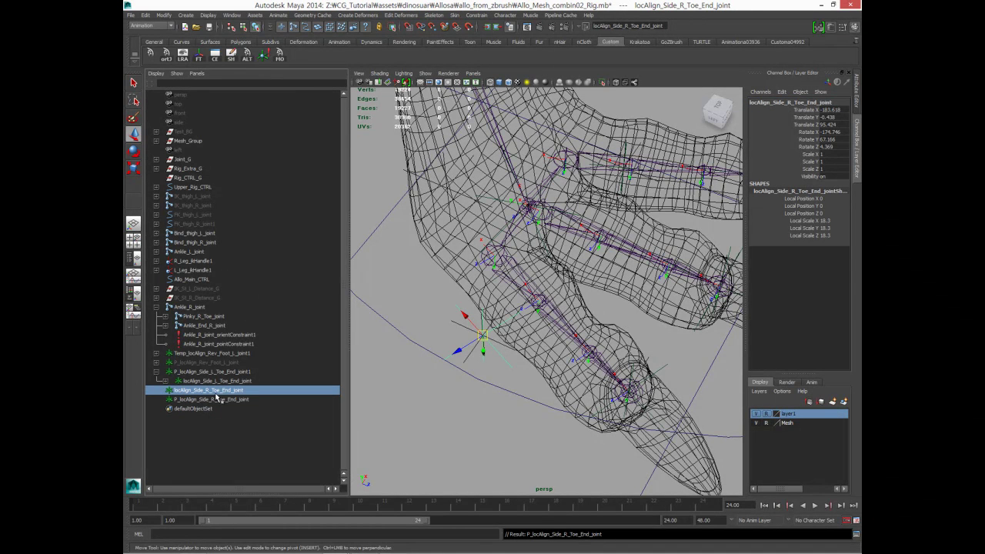
{"action": "middle_click_drag", "start_coordinate": [197, 395], "coordinate": [200, 400]}
{"action": "left_click", "coordinate": [199, 390]}
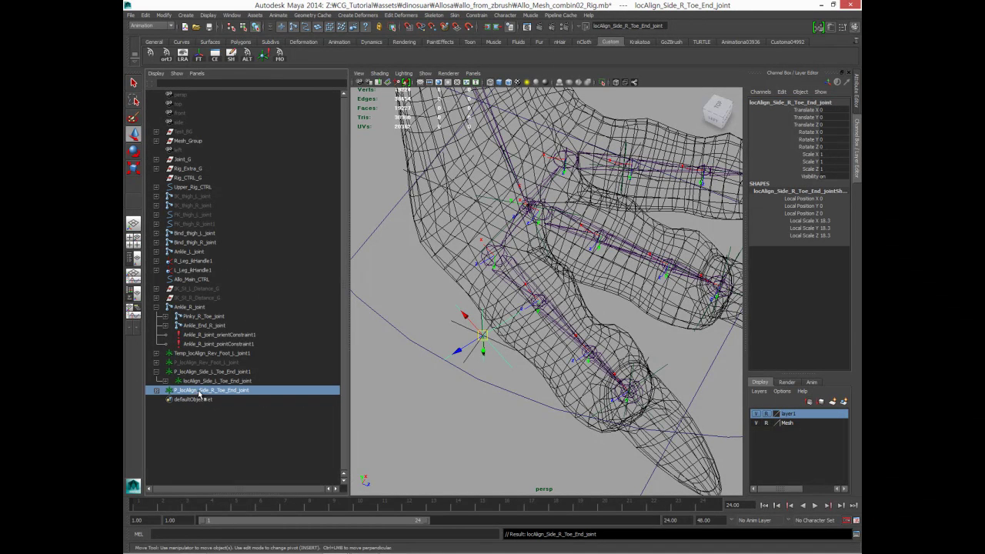
{"action": "left_click", "coordinate": [157, 391]}
{"action": "left_click", "coordinate": [200, 400]}
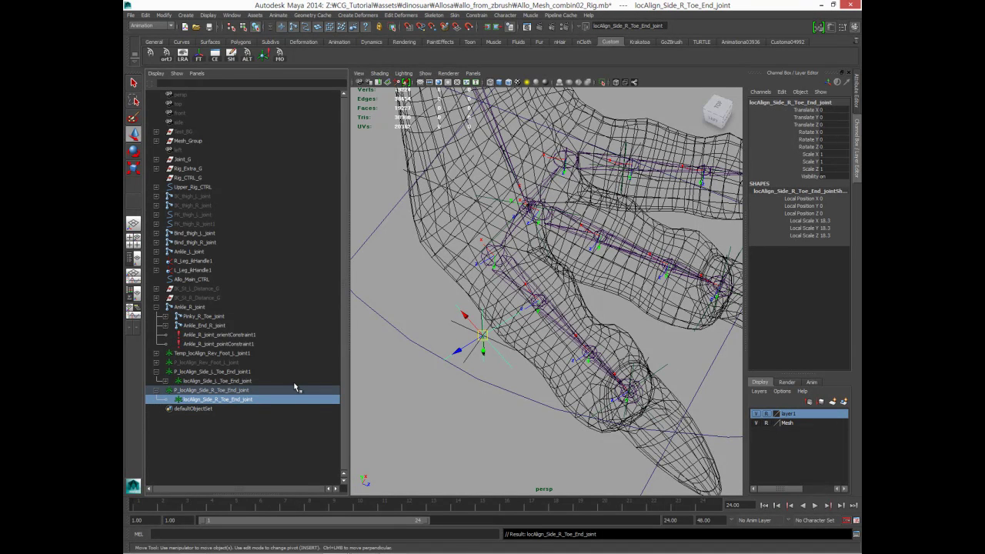
Nest P_locAlign_Side_L_Toe_End_joint1 under locAlign_Side_R_Toe_End_joint.
{"action": "left_click", "coordinate": [183, 374]}
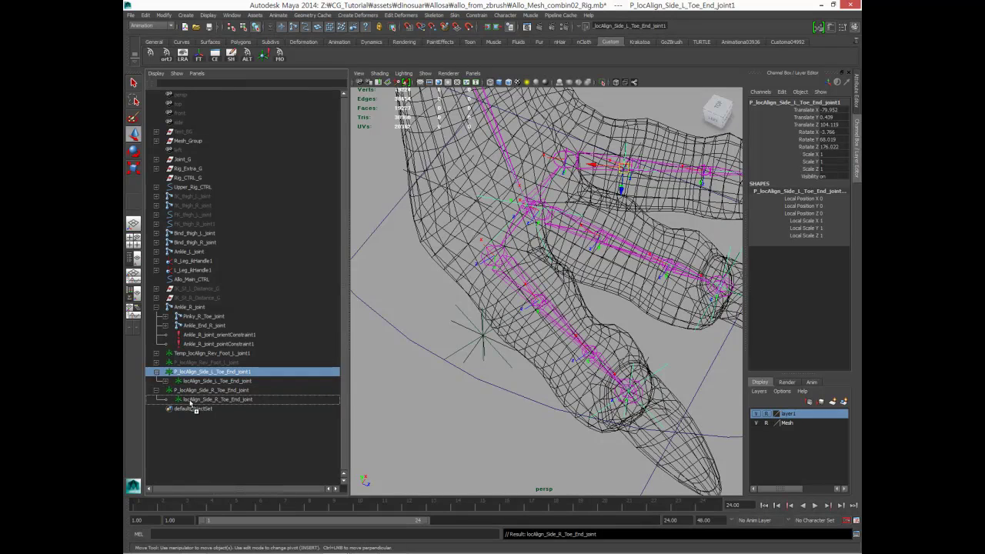
{"action": "middle_click_drag", "start_coordinate": [183, 377], "coordinate": [192, 401]}
{"action": "left_click", "coordinate": [198, 383]}
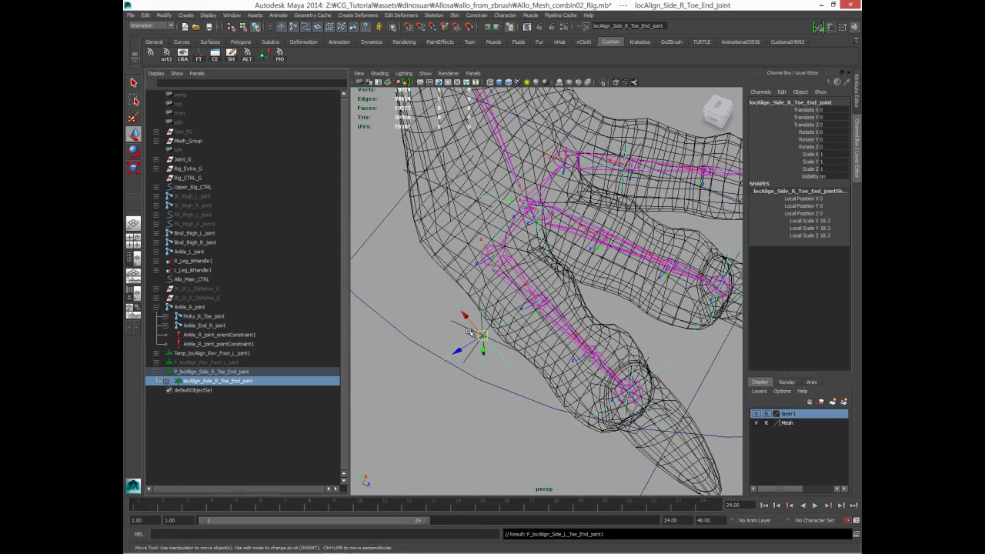
{"action": "key", "text": "e"}
{"action": "left_click_drag", "start_coordinate": [464, 325], "coordinate": [552, 330], "text": "alt"}
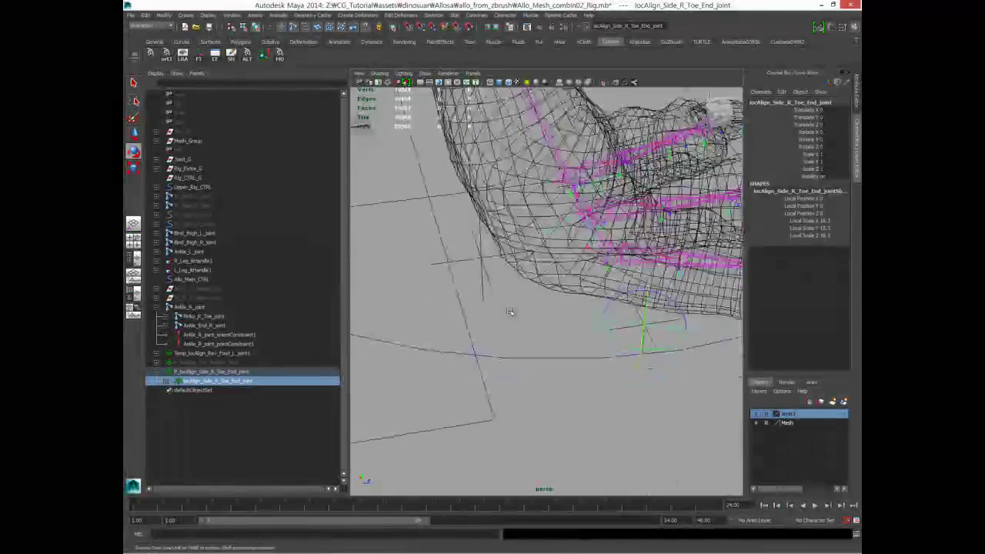
{"action": "mouse_move", "coordinate": [552, 331]}
{"action": "left_mouse_down", "text": "alt"}
{"action": "mouse_move", "coordinate": [365, 218]}
{"action": "mouse_move", "coordinate": [385, 202]}
{"action": "mouse_move", "coordinate": [380, 269]}
{"action": "left_mouse_up", "text": "alt"}
{"action": "key", "text": "ctrl+z"}
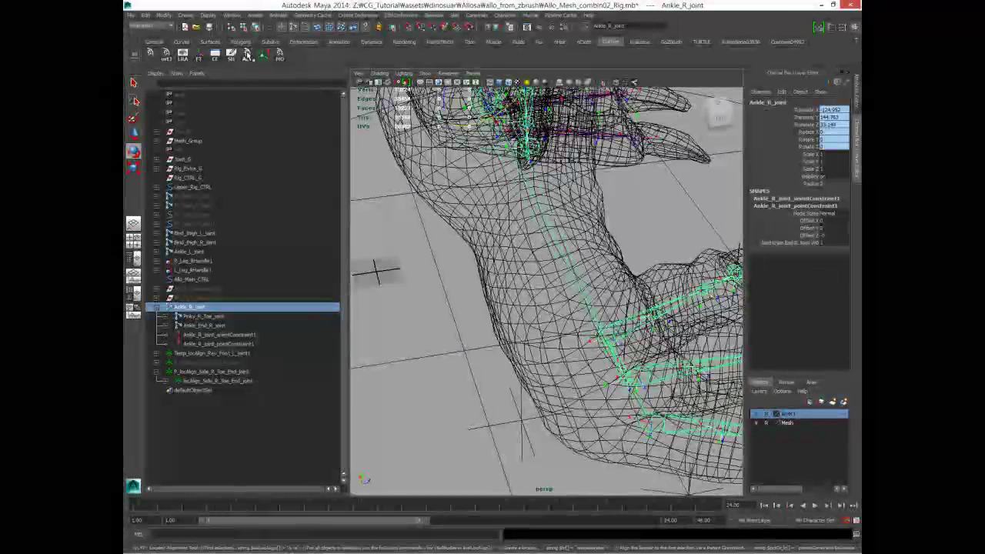
Create an aligned locator at Ankle_R_joint with local scale 15 and lower it to ground level.
{"action": "left_click", "coordinate": [447, 222]}
{"action": "left_click_drag", "start_coordinate": [446, 222], "coordinate": [415, 230], "text": "alt"}
{"action": "left_click", "coordinate": [199, 391]}
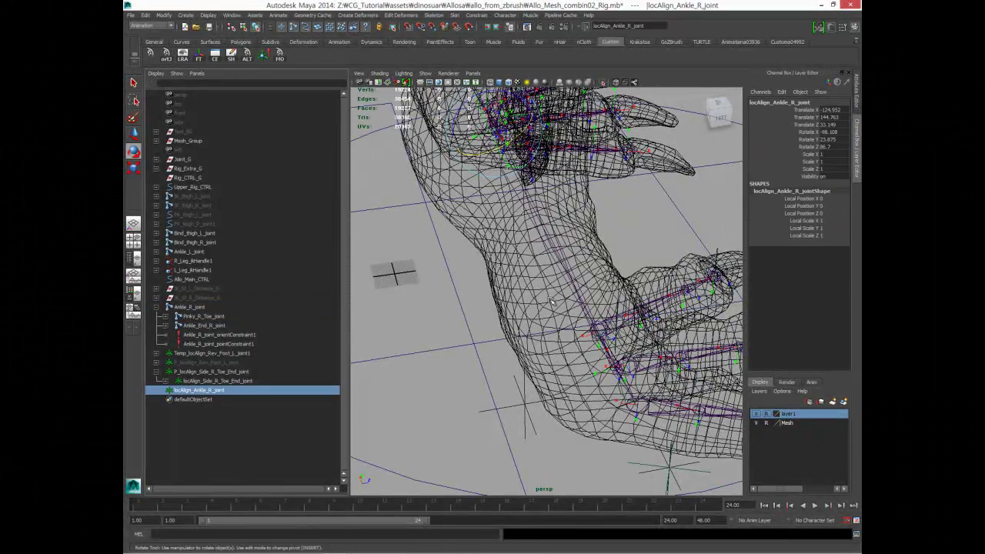
{"action": "left_click_drag", "start_coordinate": [799, 220], "coordinate": [800, 234]}
{"action": "middle_click_drag", "start_coordinate": [607, 246], "coordinate": [668, 240]}
{"action": "key", "text": "w"}
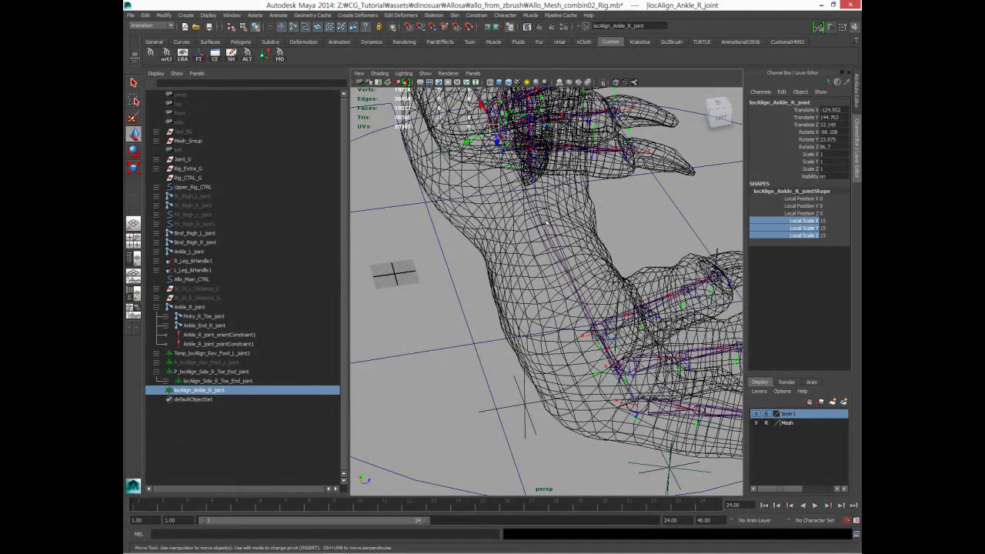
{"action": "left_click", "coordinate": [497, 141]}
{"action": "left_click_drag", "start_coordinate": [498, 142], "coordinate": [521, 406]}
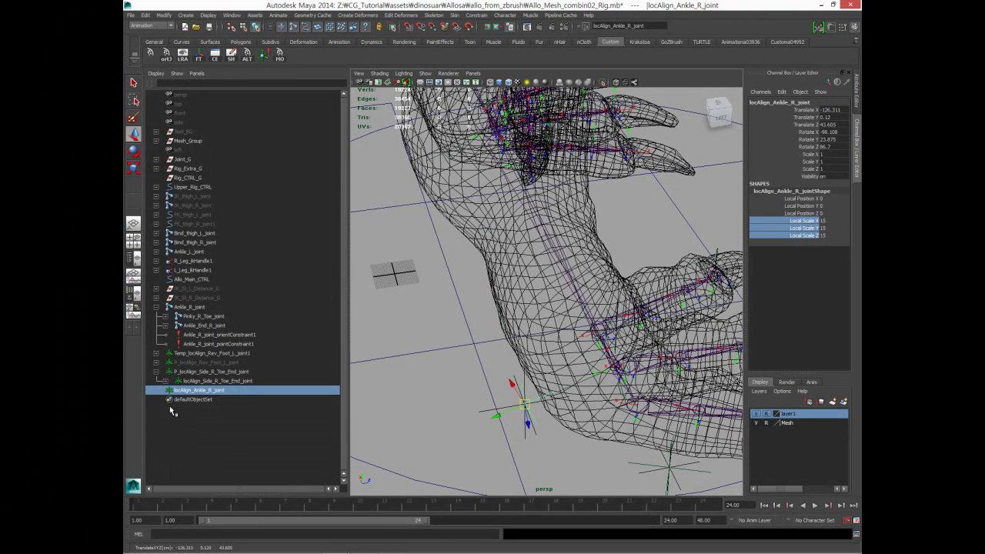
Create the ankle locator's parent locator and name it P_locAlign_Ankle_R_joint.
{"action": "left_click", "coordinate": [246, 56]}
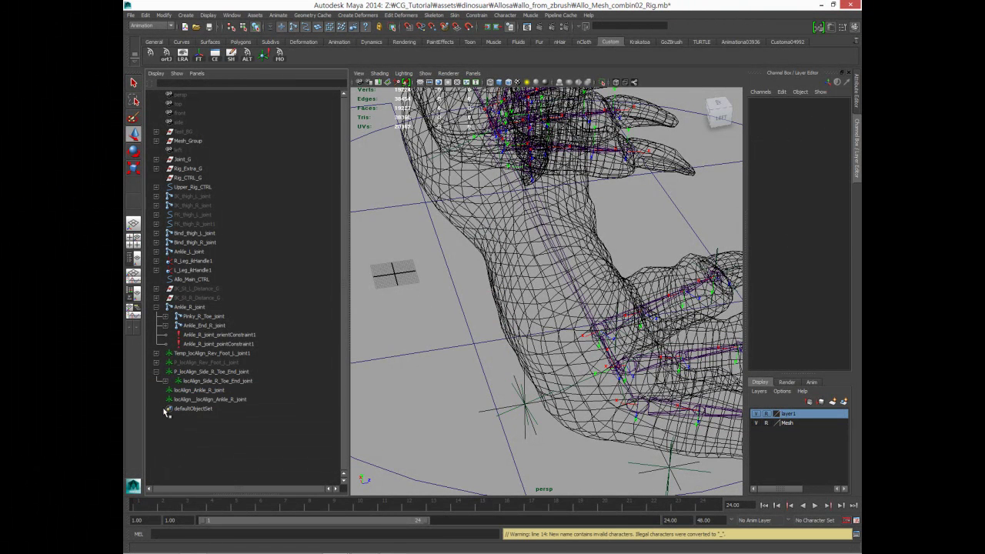
{"action": "left_click", "coordinate": [192, 400]}
{"action": "double_click", "coordinate": [793, 102]}
{"action": "type", "text": "locAlign_Ankle_R_joint"}
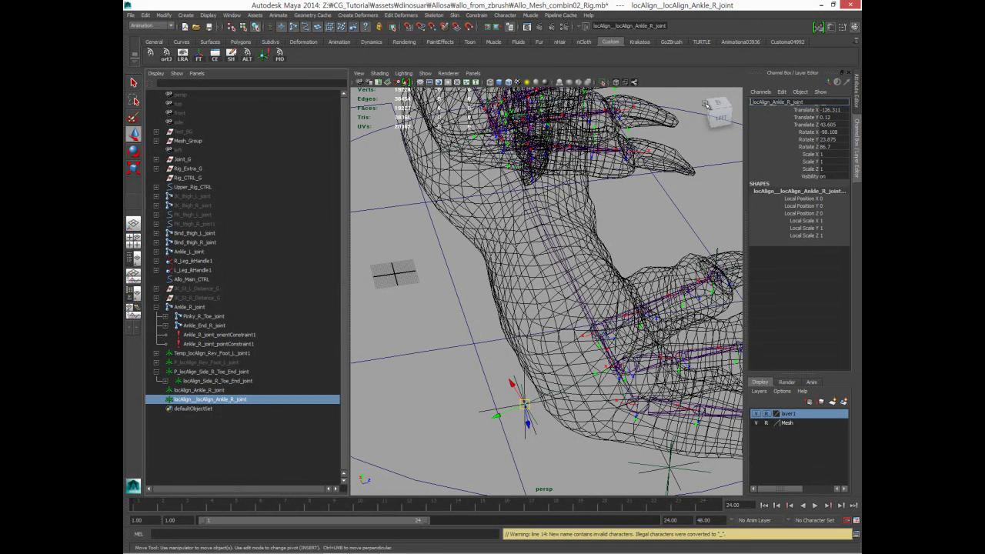
{"action": "type", "text": "P_"}
{"action": "key", "text": "Return"}
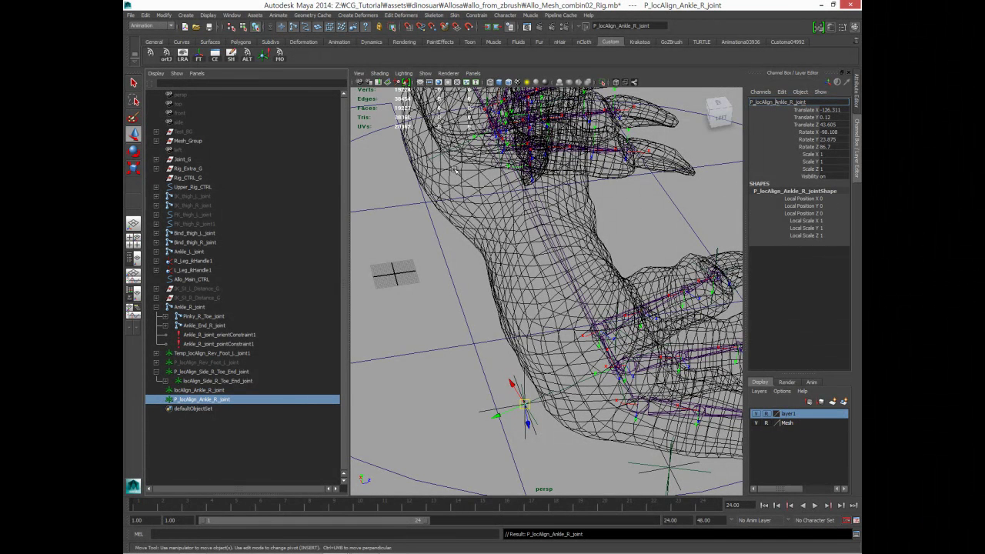
{"action": "mouse_move", "coordinate": [455, 169]}
{"action": "left_mouse_down", "text": "alt"}
{"action": "mouse_move", "coordinate": [473, 186]}
{"action": "mouse_move", "coordinate": [508, 193]}
{"action": "left_mouse_up", "text": "alt"}
Rename the parent to P_locAlign_Foot_R_joint and the ankle locator to locAlign_Foot_R_joint.
{"action": "left_click", "coordinate": [780, 103]}
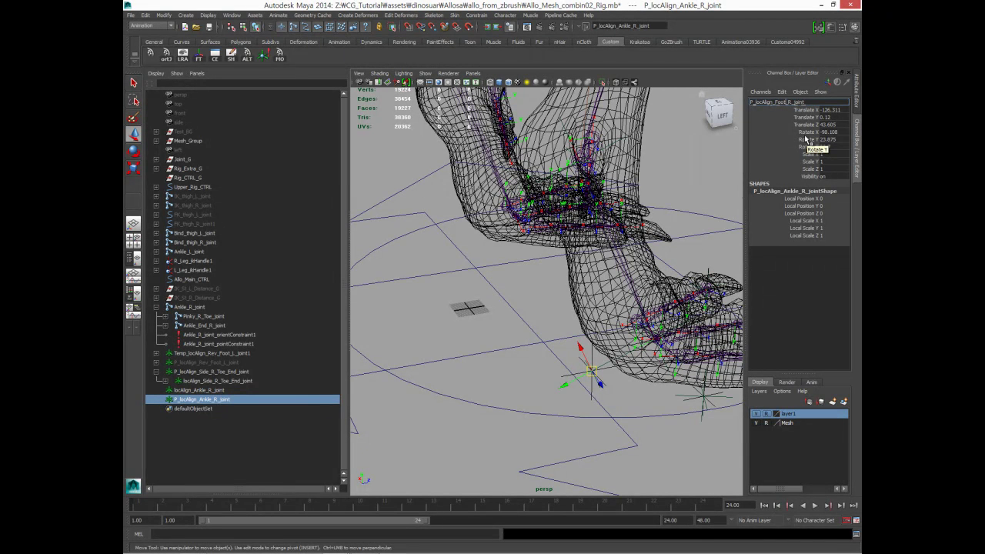
{"action": "key", "text": "Return"}
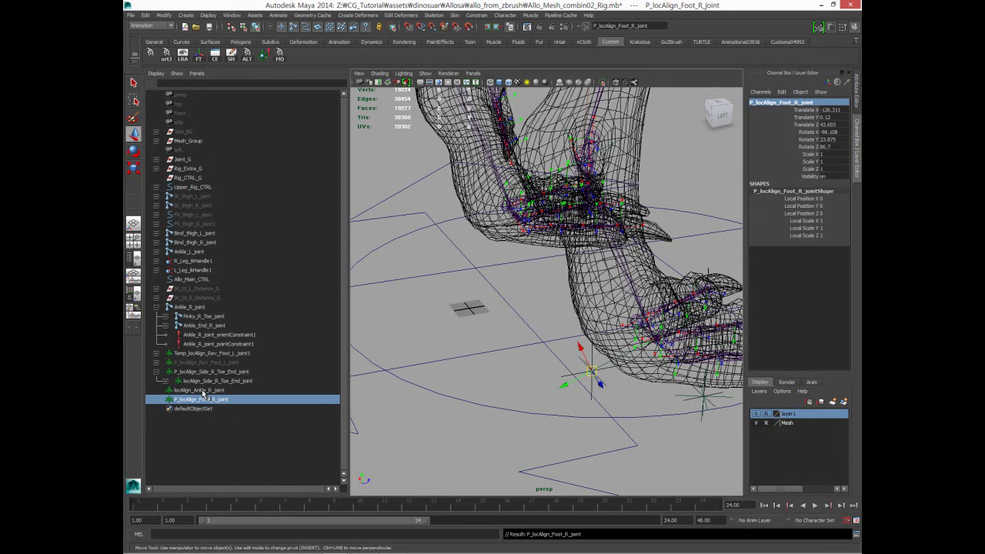
{"action": "left_click", "coordinate": [202, 390]}
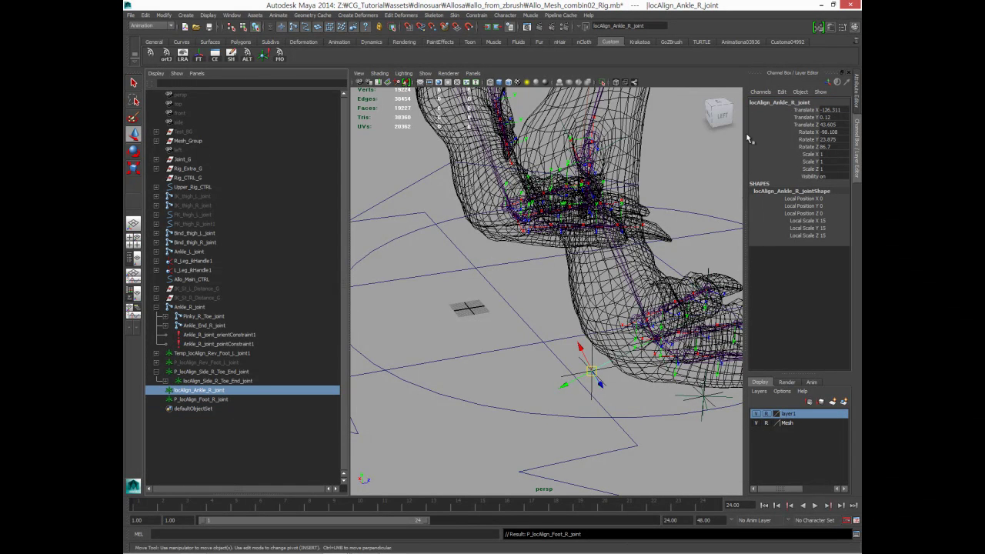
{"action": "double_click", "coordinate": [778, 102]}
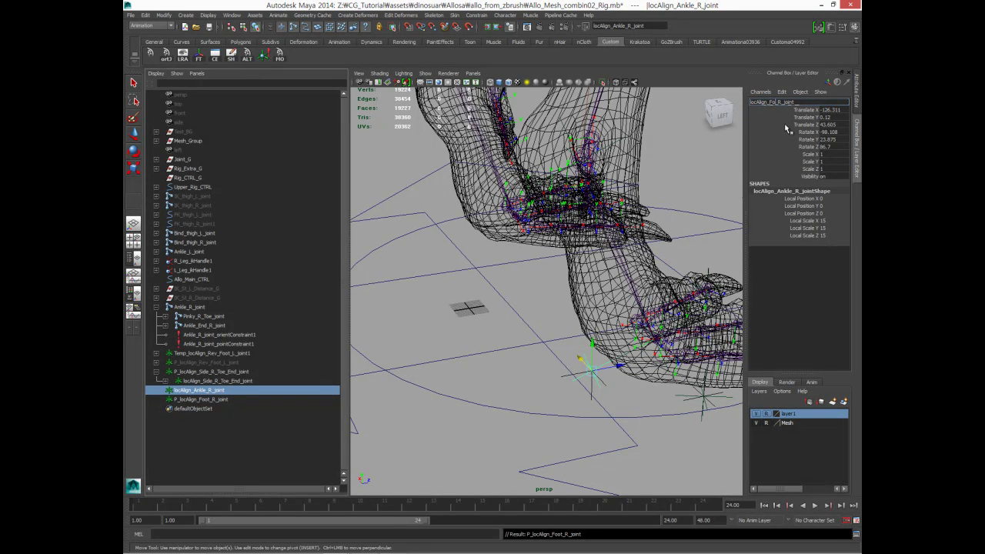
{"action": "key", "text": "Return"}
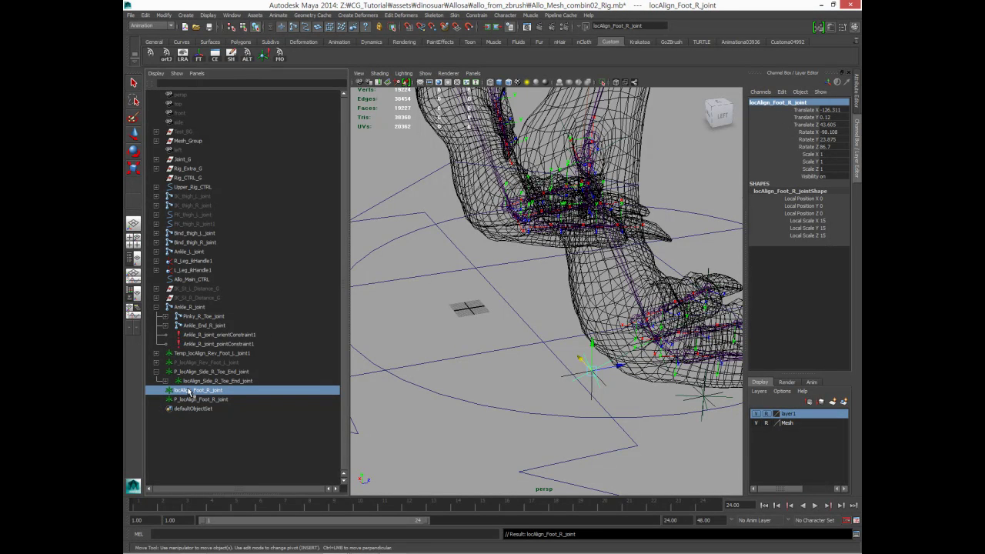
Parent locAlign_Foot_R_joint under P_locAlign_Foot_R_joint in the Outliner.
{"action": "middle_click_drag", "start_coordinate": [189, 391], "coordinate": [190, 398]}
{"action": "left_click", "coordinate": [191, 390]}
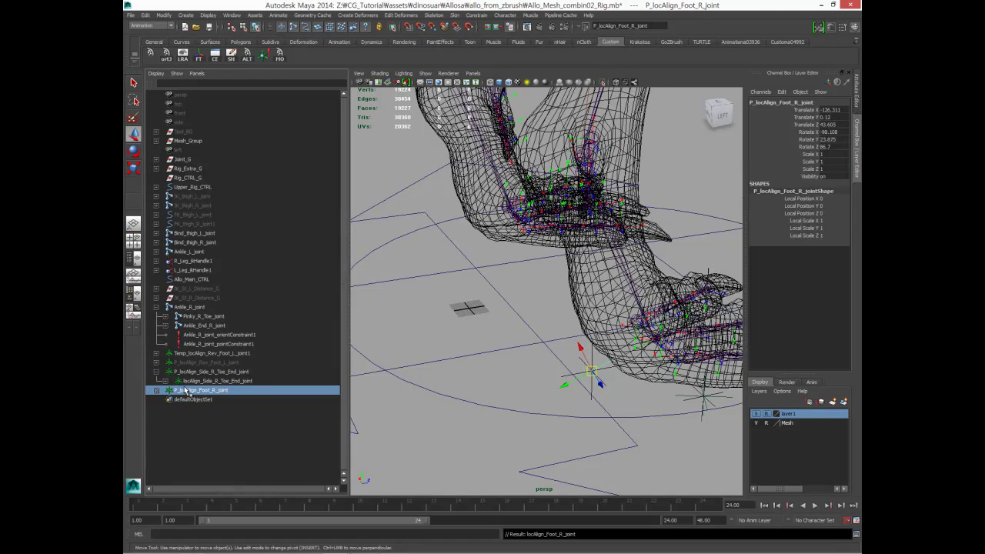
{"action": "key", "text": "ctrl+a"}
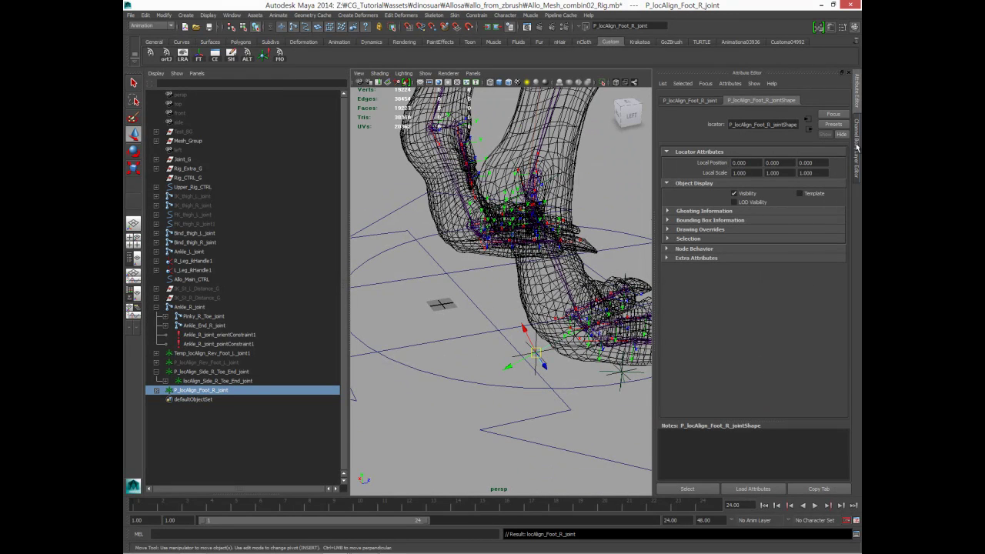
{"action": "left_click", "coordinate": [858, 146]}
{"action": "left_click", "coordinate": [162, 390]}
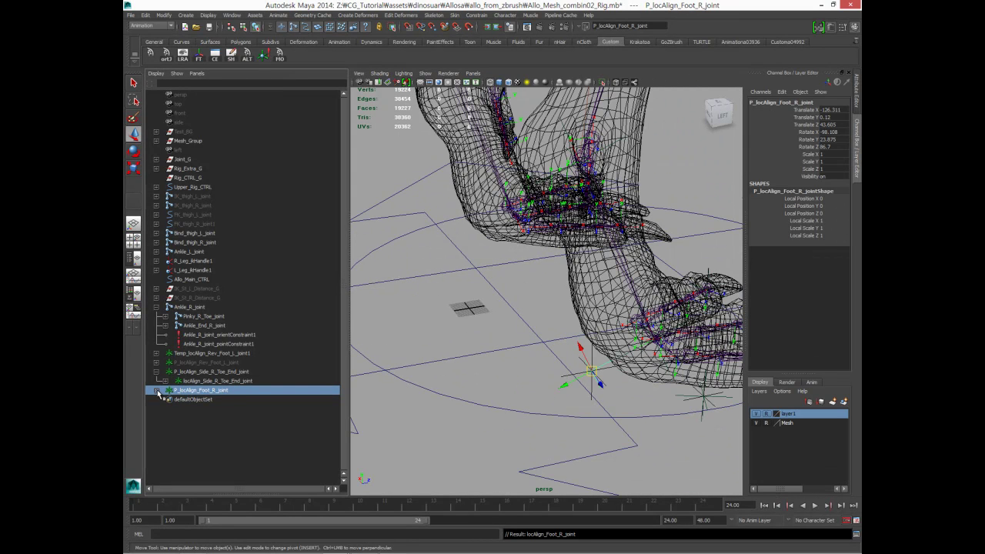
{"action": "left_click", "coordinate": [208, 399]}
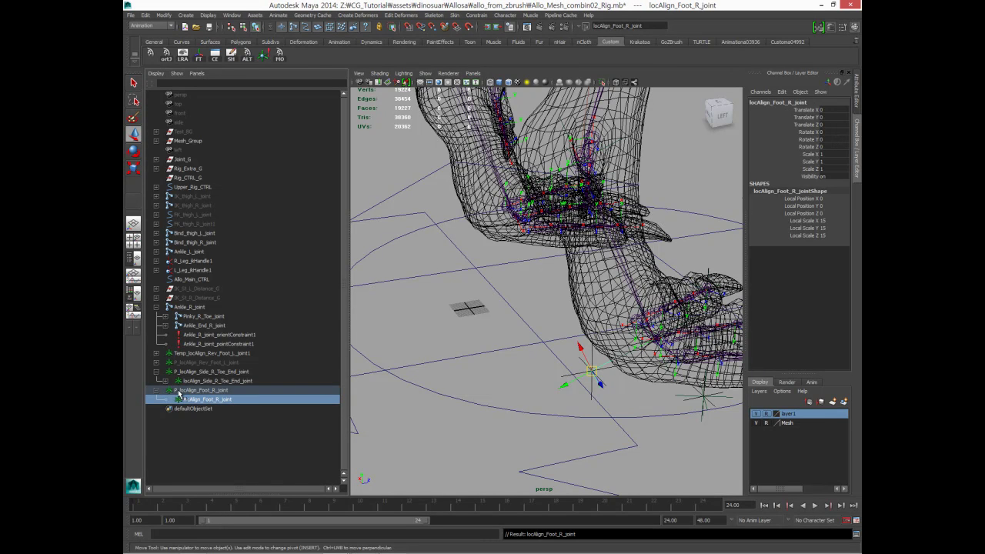
{"action": "left_click", "coordinate": [179, 390]}
{"action": "left_click", "coordinate": [156, 390]}
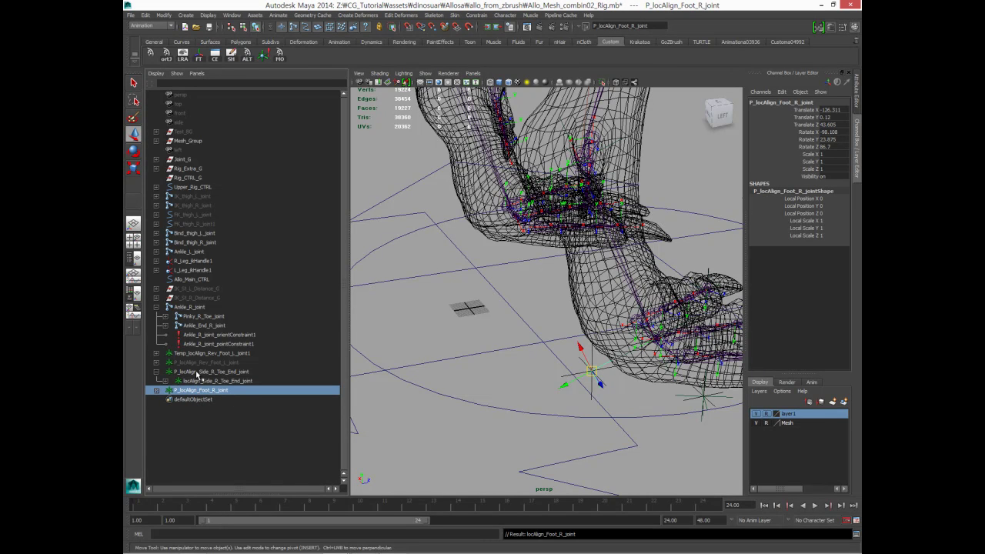
Parent the side-toe group P_locAlign_Side_R_Toe_End_joint under locAlign_Foot_R_joint.
{"action": "left_click", "coordinate": [156, 372]}
{"action": "left_click", "coordinate": [182, 373]}
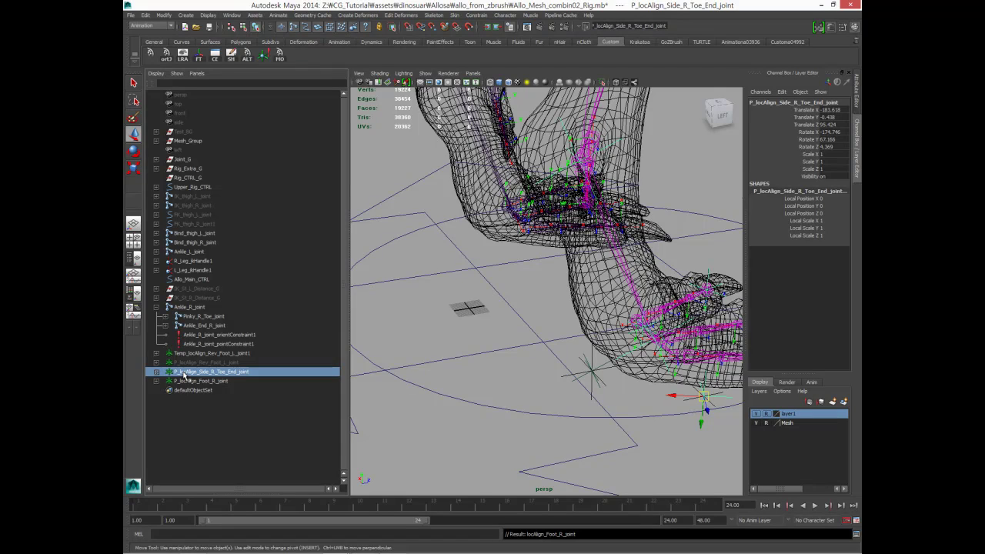
{"action": "left_click", "coordinate": [156, 381]}
{"action": "left_click", "coordinate": [182, 391]}
{"action": "left_click", "coordinate": [187, 373]}
{"action": "middle_click_drag", "start_coordinate": [188, 373], "coordinate": [193, 390]}
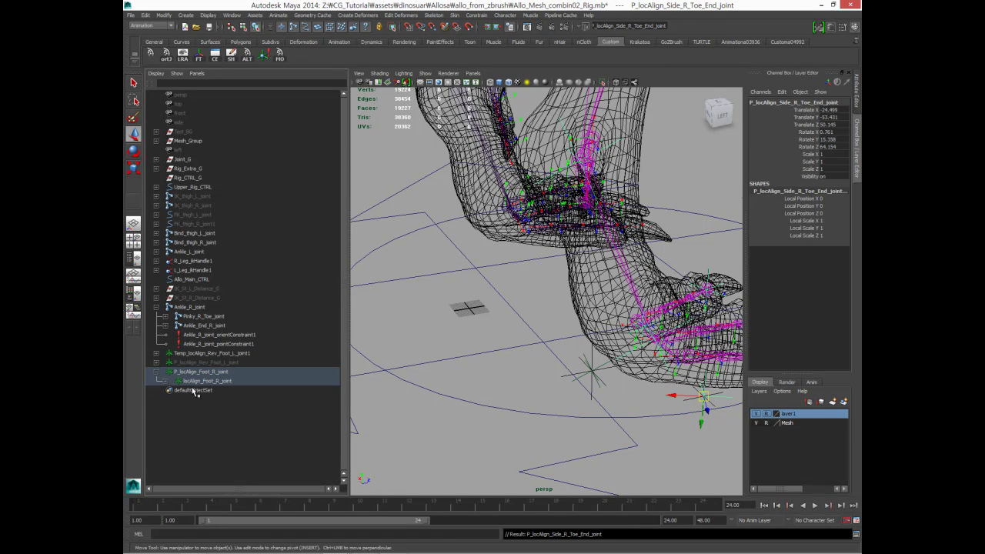
{"action": "left_click", "coordinate": [193, 381]}
{"action": "mouse_move", "coordinate": [521, 358]}
{"action": "left_mouse_down", "text": "alt"}
{"action": "mouse_move", "coordinate": [555, 358]}
{"action": "mouse_move", "coordinate": [486, 306]}
{"action": "mouse_move", "coordinate": [501, 310]}
{"action": "mouse_move", "coordinate": [550, 379]}
{"action": "left_mouse_up", "text": "alt"}
{"action": "key", "text": "e"}
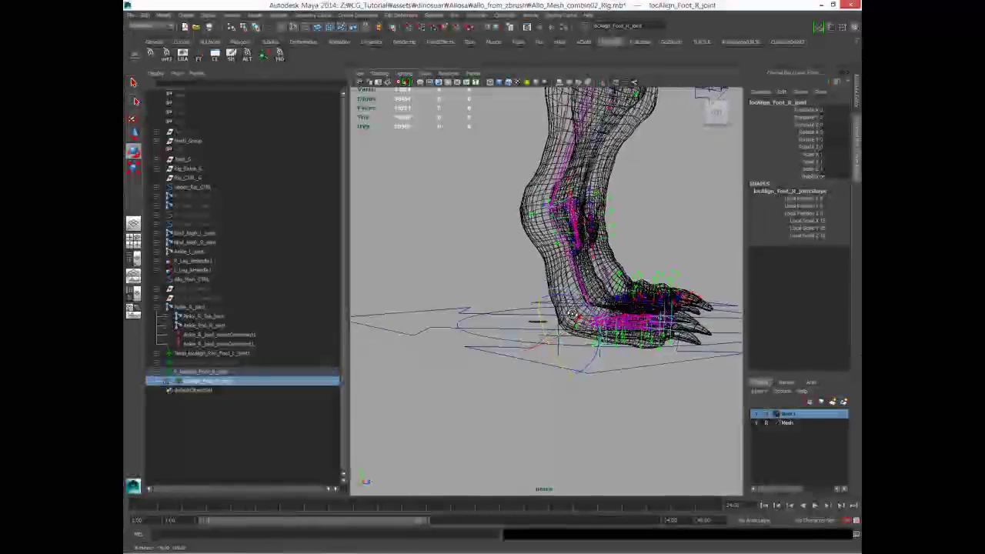
{"action": "key", "text": "ctrl+z"}
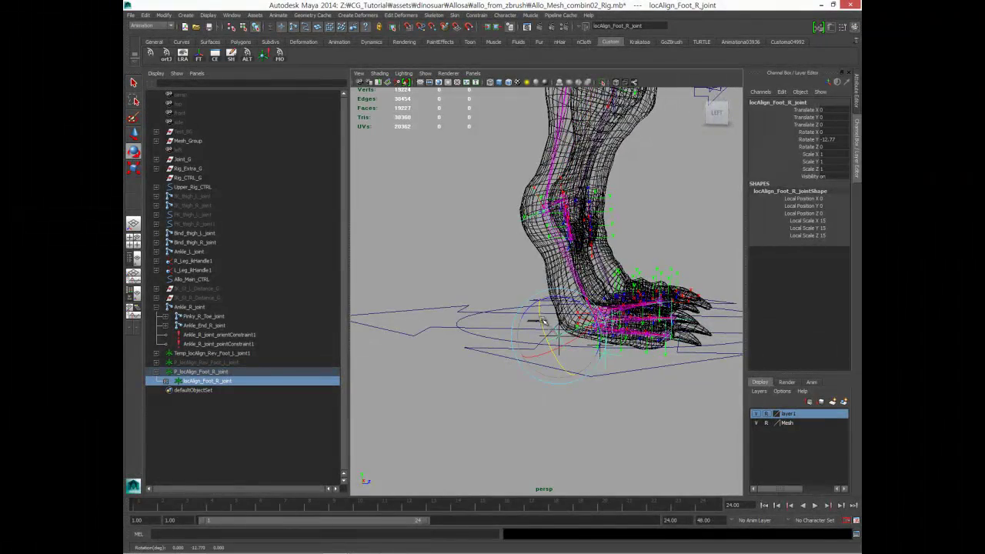
{"action": "mouse_move", "coordinate": [538, 310]}
{"action": "left_mouse_down", "text": "alt"}
{"action": "mouse_move", "coordinate": [486, 361]}
{"action": "mouse_move", "coordinate": [530, 361]}
{"action": "mouse_move", "coordinate": [436, 353]}
{"action": "left_mouse_up", "text": "alt"}
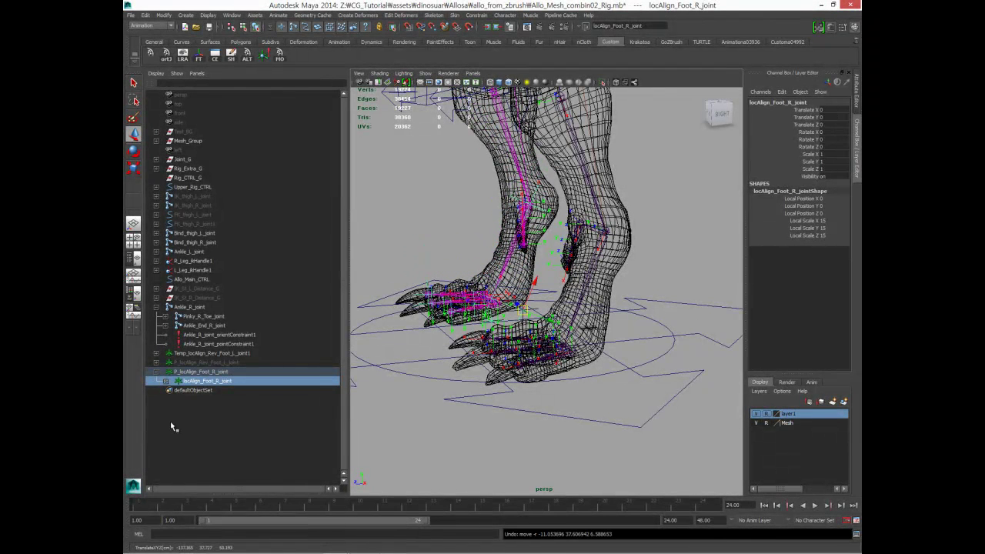
Delete Temp_locAlign_Rev_Foot_L_joint1 and the layer1 display layer.
{"action": "left_click", "coordinate": [240, 420]}
{"action": "left_click", "coordinate": [200, 380]}
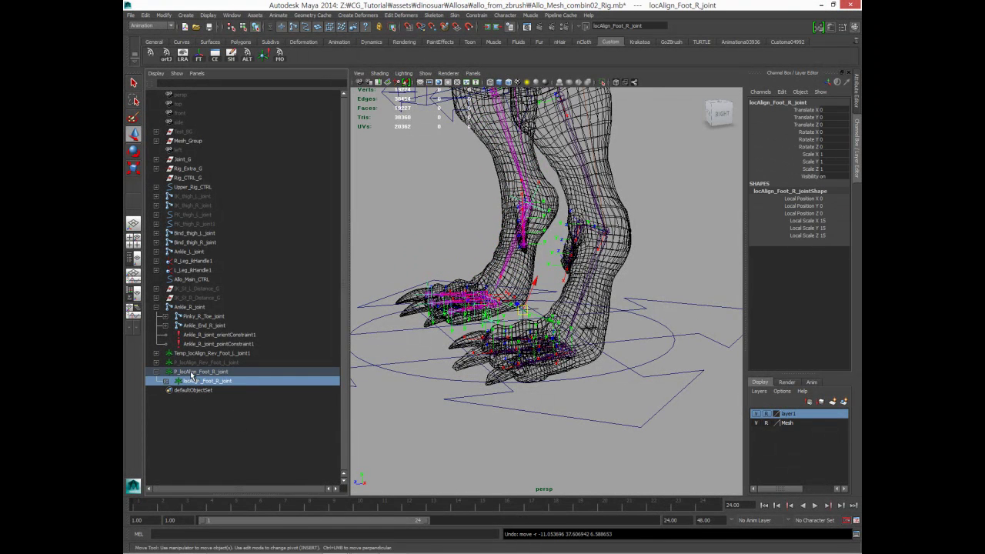
{"action": "left_click", "coordinate": [194, 362]}
{"action": "middle_click_drag", "start_coordinate": [164, 373], "coordinate": [172, 369]}
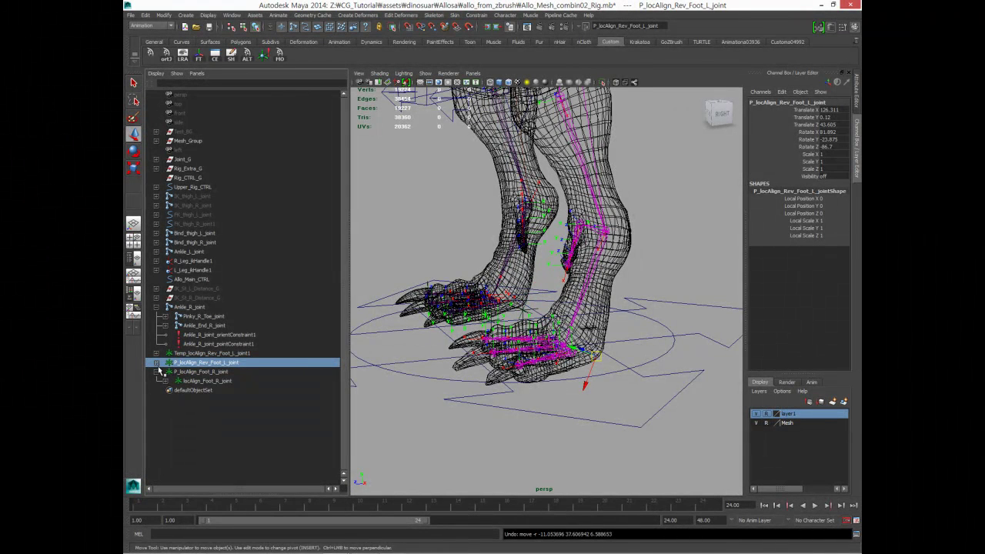
{"action": "left_click_drag", "start_coordinate": [477, 369], "coordinate": [665, 377], "text": "alt"}
{"action": "key", "text": "Up"}
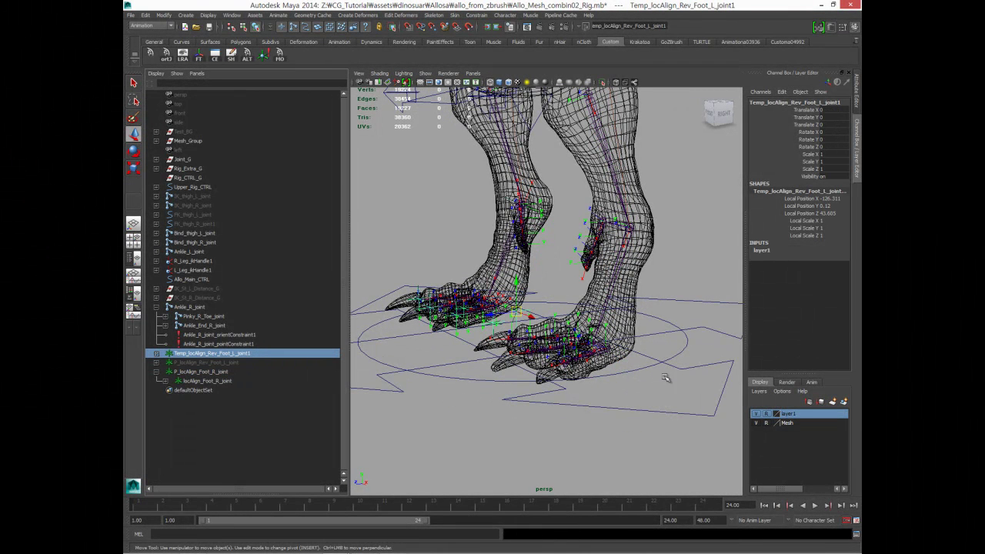
{"action": "key", "text": "Delete"}
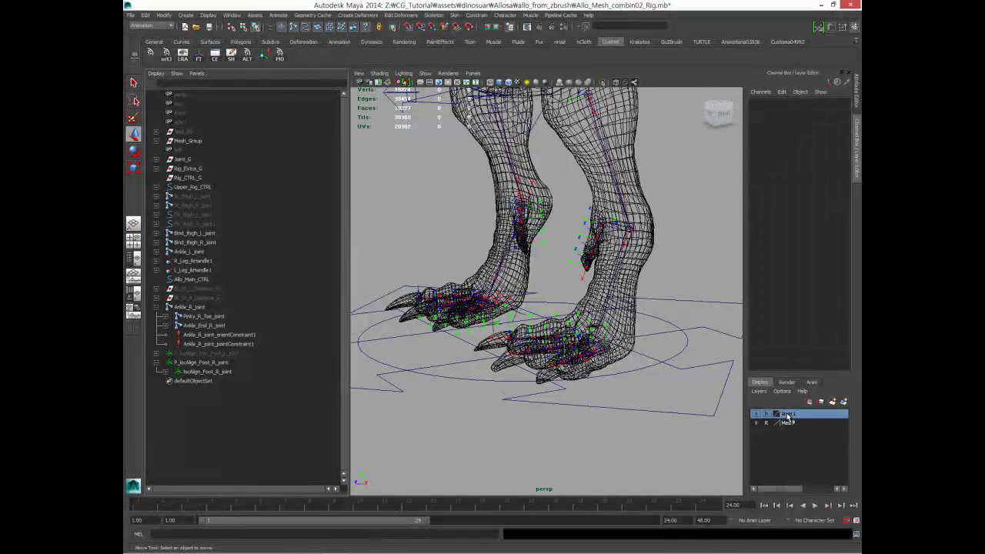
{"action": "right_click", "coordinate": [786, 413]}
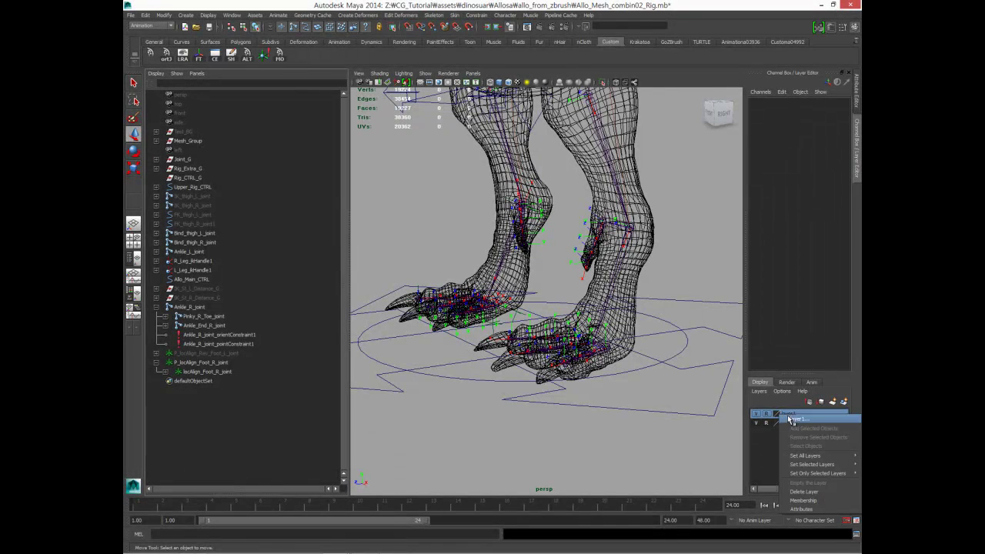
{"action": "left_click", "coordinate": [803, 491]}
Set P_locAlign_Rev_Foot_L_joint's Visibility to 1.
{"action": "left_click", "coordinate": [161, 353]}
{"action": "left_click", "coordinate": [823, 176]}
{"action": "type", "text": "1"}
{"action": "key", "text": "Return"}
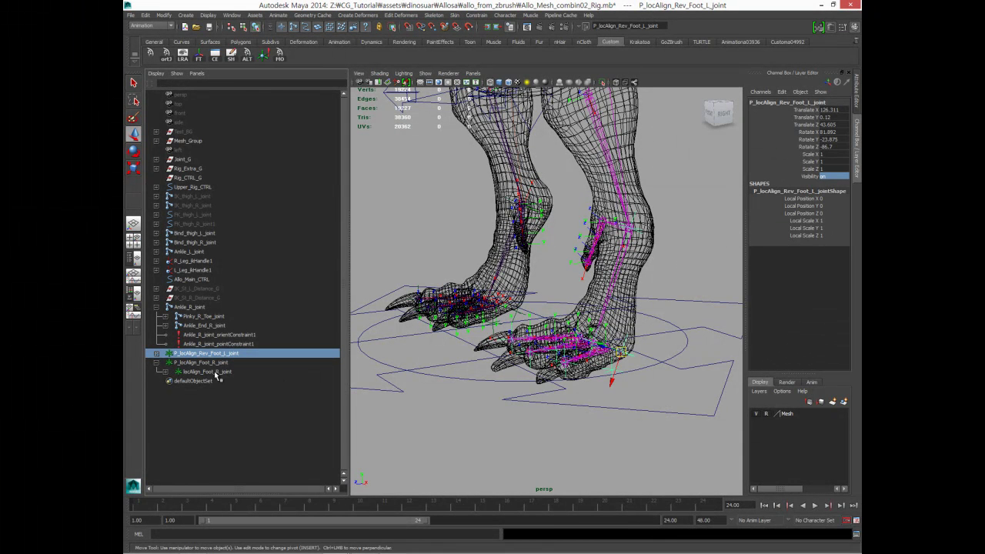
{"action": "left_click", "coordinate": [157, 363]}
{"action": "left_click", "coordinate": [189, 362]}
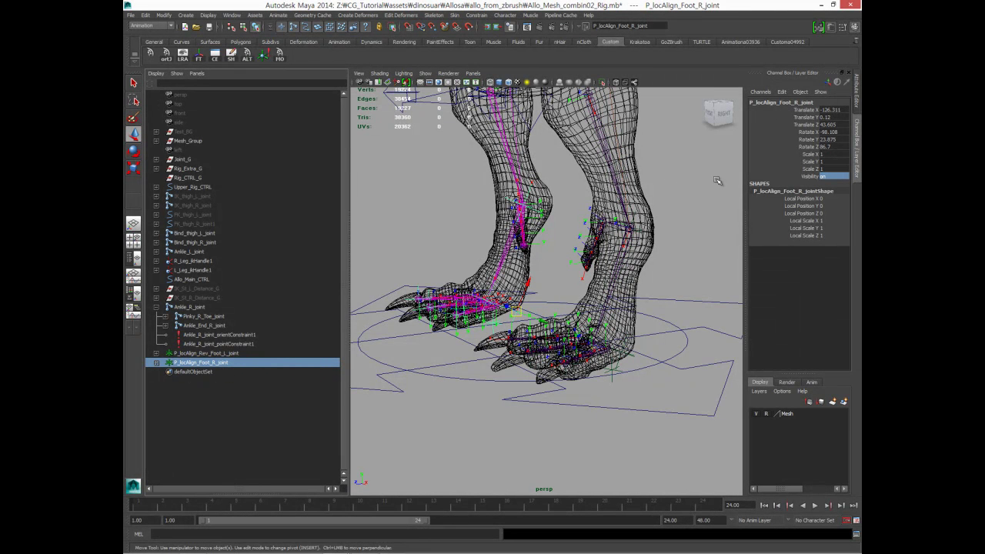
Rename P_locAlign_Foot_R_joint to P_locAlign_REV_Foot_R_joint in the Channel Box.
{"action": "double_click", "coordinate": [776, 103]}
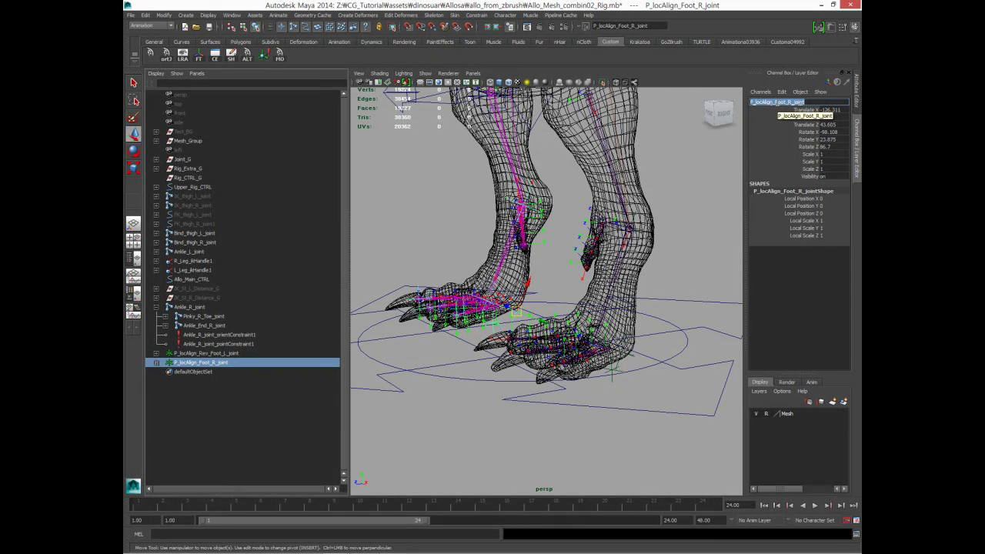
{"action": "left_click", "coordinate": [776, 102]}
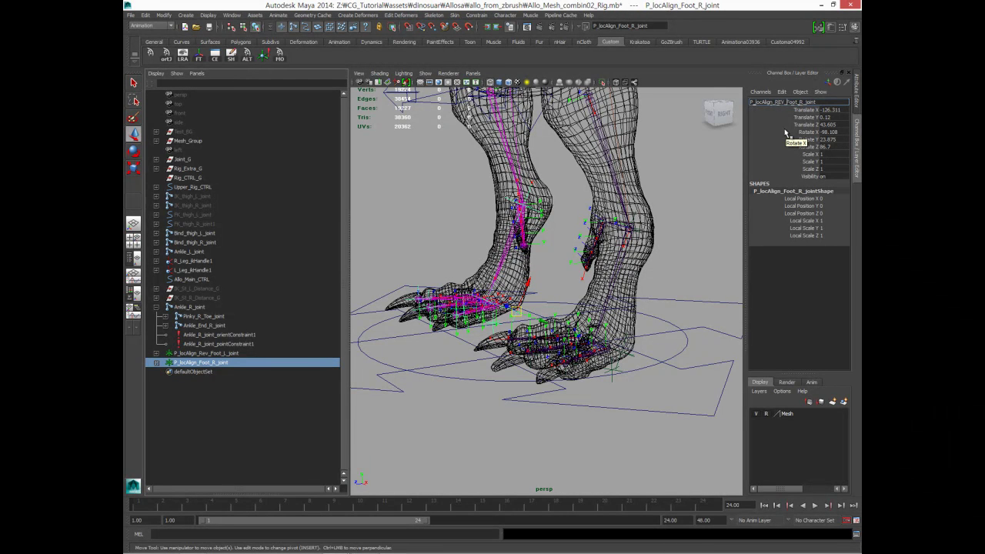
{"action": "key", "text": "Return"}
Compare the left and right reverse-foot groups by selecting each, framing both feet.
{"action": "left_click", "coordinate": [261, 386]}
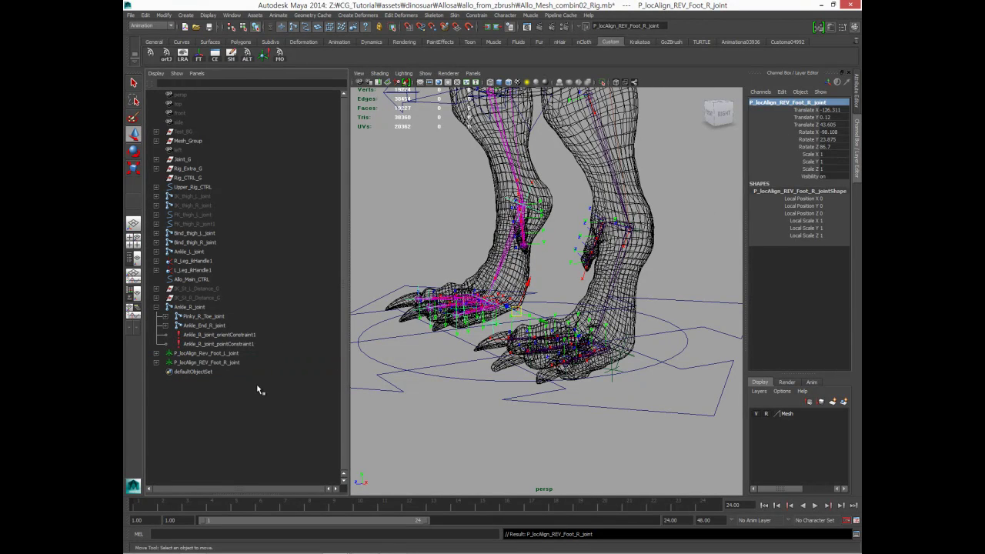
{"action": "left_click", "coordinate": [220, 362]}
{"action": "left_click", "coordinate": [207, 355]}
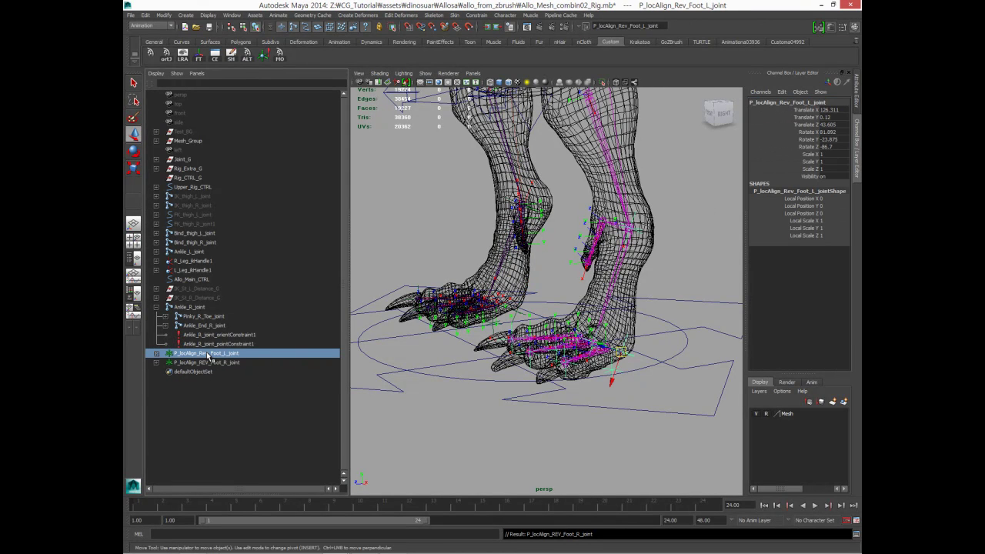
{"action": "left_click", "coordinate": [207, 362]}
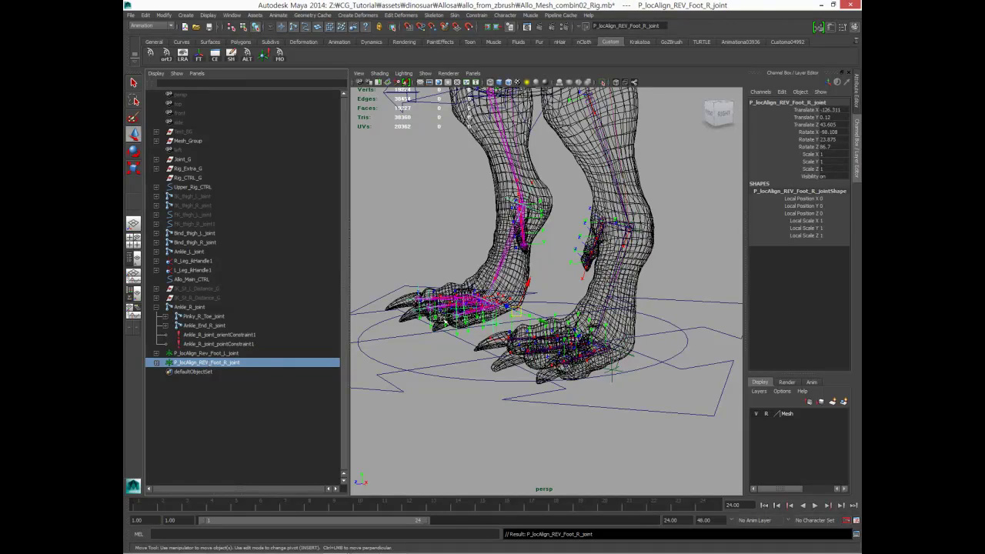
{"action": "key", "text": "f"}
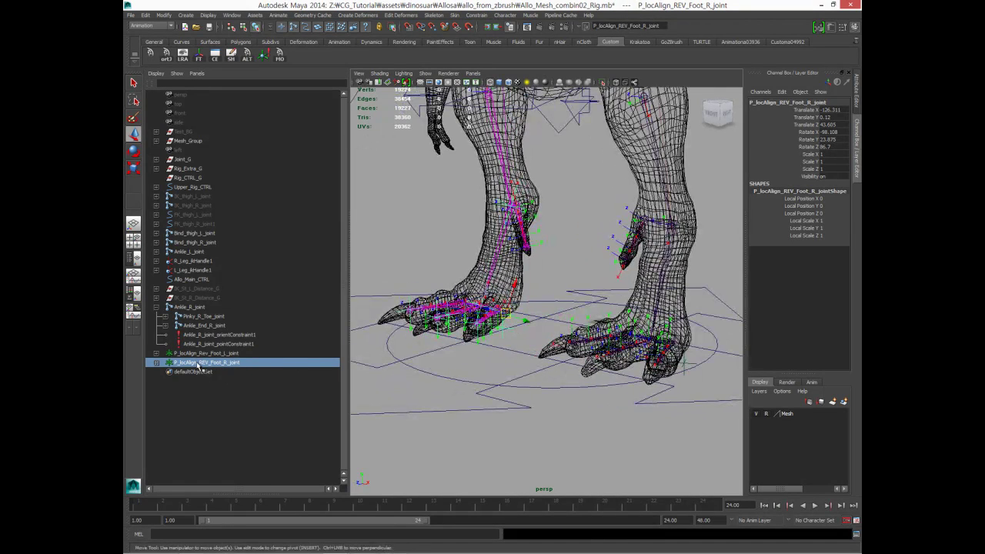
{"action": "left_click", "coordinate": [202, 353]}
Save the rig scene, with the view orbited around the feet, body and legs.
{"action": "left_click_drag", "start_coordinate": [542, 308], "coordinate": [523, 344], "text": "alt"}
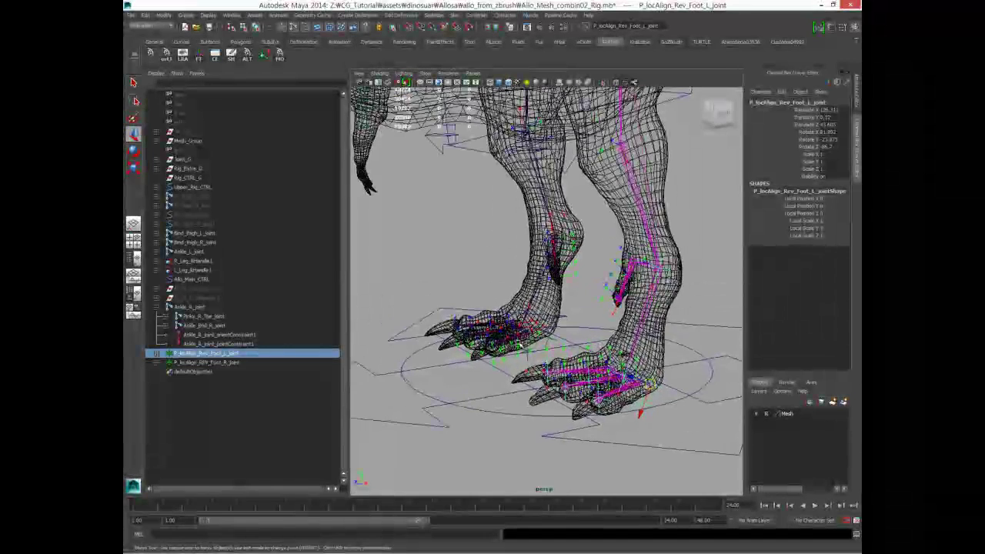
{"action": "key", "text": "ctrl+s"}
{"action": "mouse_move", "coordinate": [596, 346]}
{"action": "left_mouse_down", "text": "alt"}
{"action": "mouse_move", "coordinate": [572, 389]}
{"action": "mouse_move", "coordinate": [538, 394]}
{"action": "left_mouse_up", "text": "alt"}
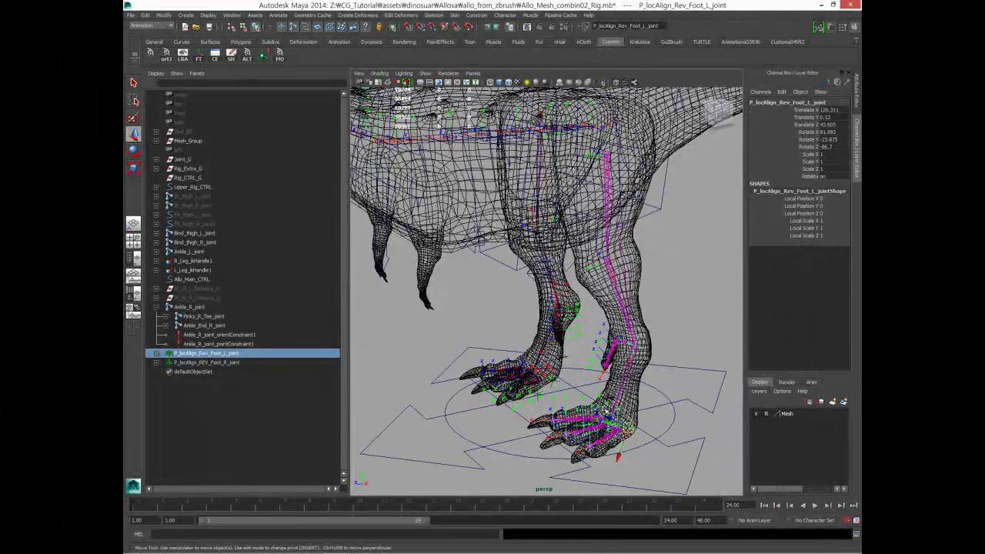